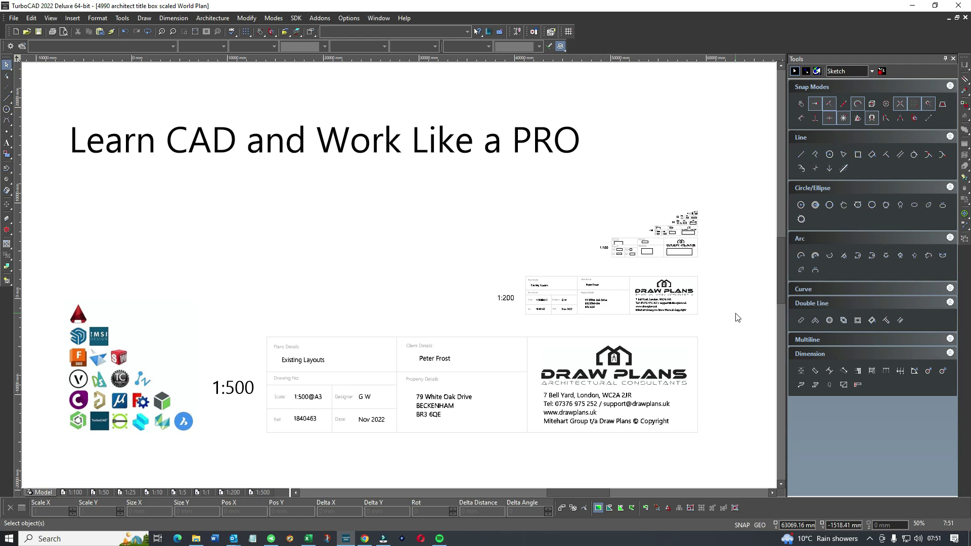
# Step: Window-select and copy the 1:100 title block in model space, then switch to the 1:100 layout
pyautogui.scroll(4, 667, 256)
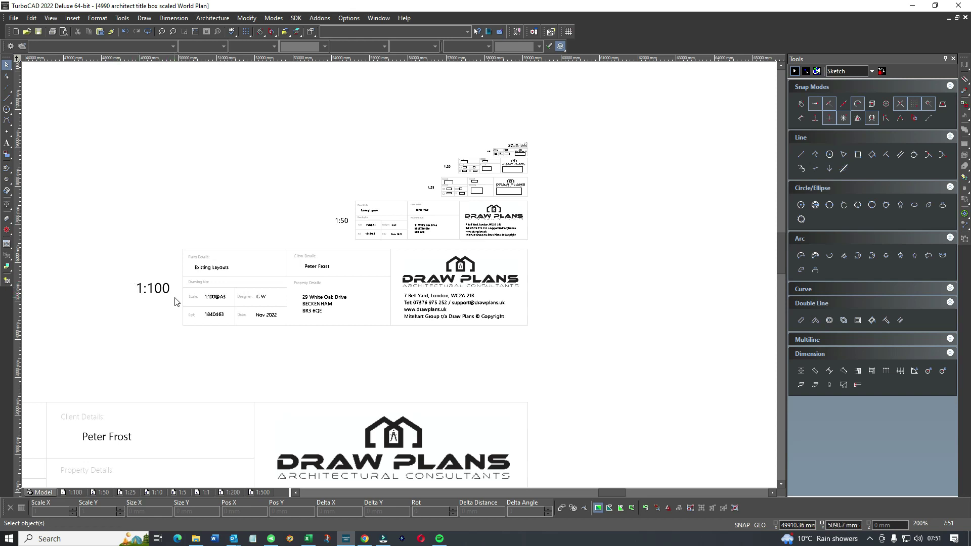
pyautogui.moveTo(177, 244); pyautogui.dragTo(540, 337)
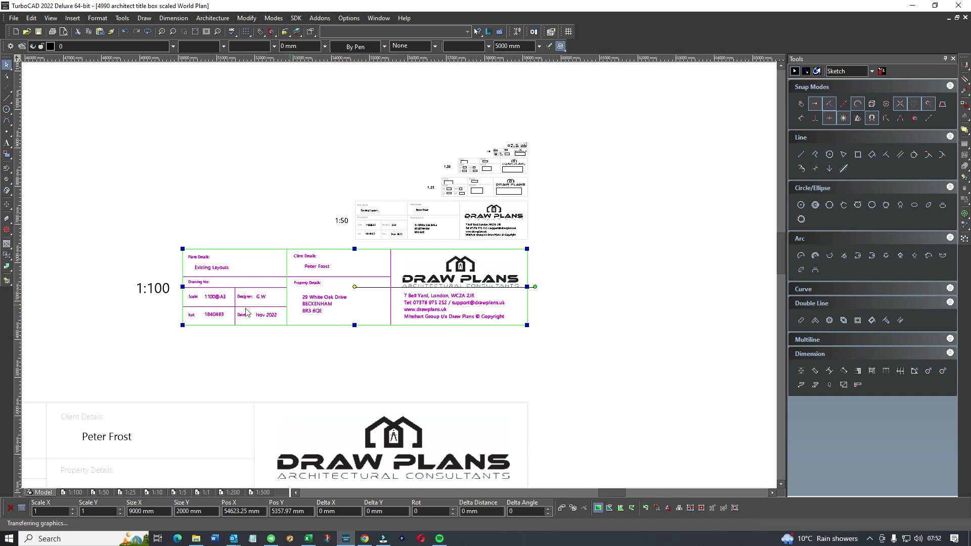
pyautogui.click(77, 492)
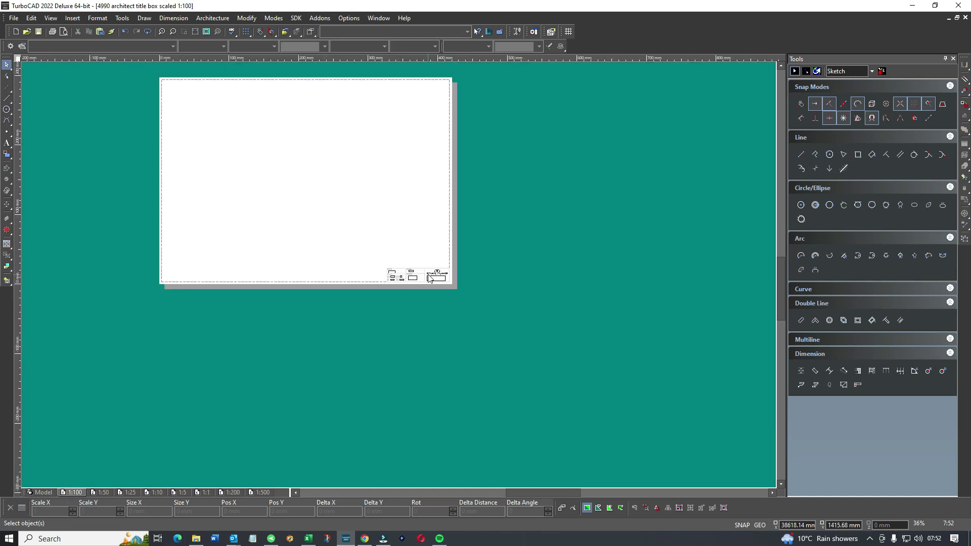
# Step: Paste the 1:100 title block onto its sheet above the existing one, then switch to the 1:50 layout
pyautogui.scroll(4, 428, 278)
pyautogui.hotkey('ctrl', 'v')
pyautogui.moveTo(455, 259); pyautogui.dragTo(483, 200)
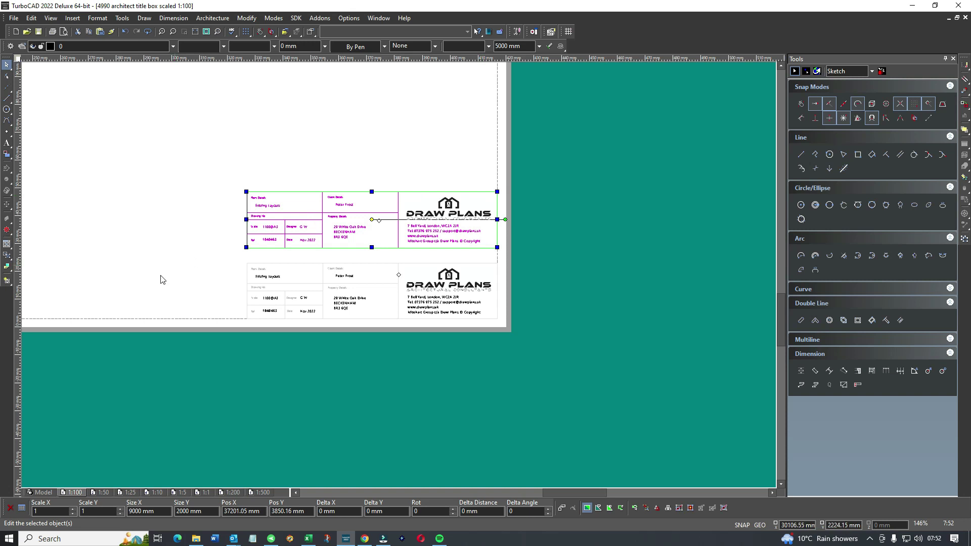
pyautogui.click(102, 492)
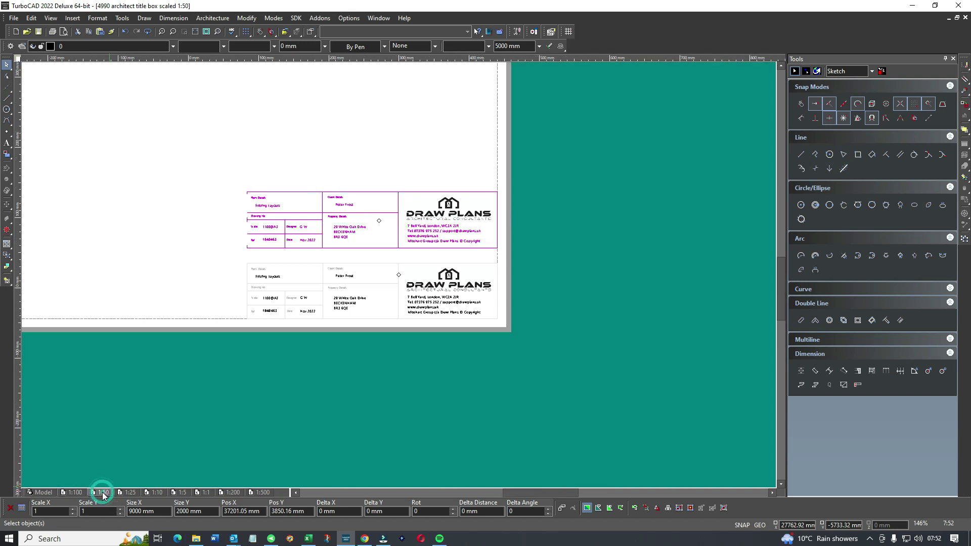
# Step: Paste the title block onto the 1:50 sheet above its existing block, then switch to the 1:25 layout
pyautogui.scroll(2, 415, 268)
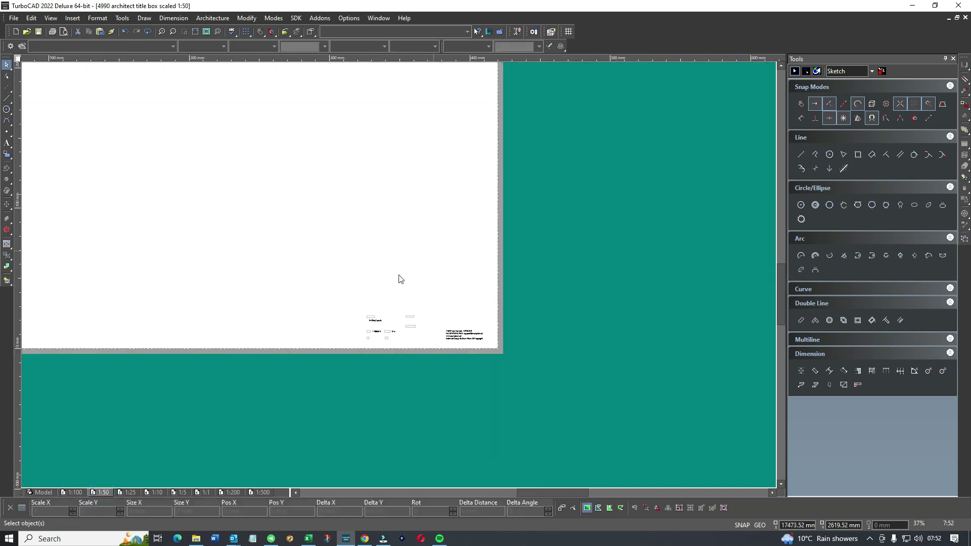
pyautogui.hotkey('ctrl', 'v')
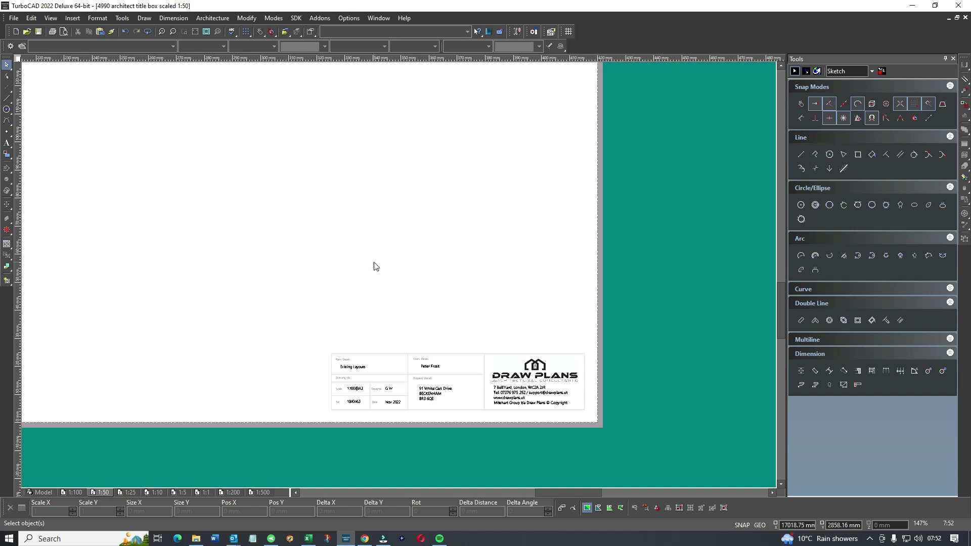
pyautogui.moveTo(606, 263); pyautogui.dragTo(570, 249)
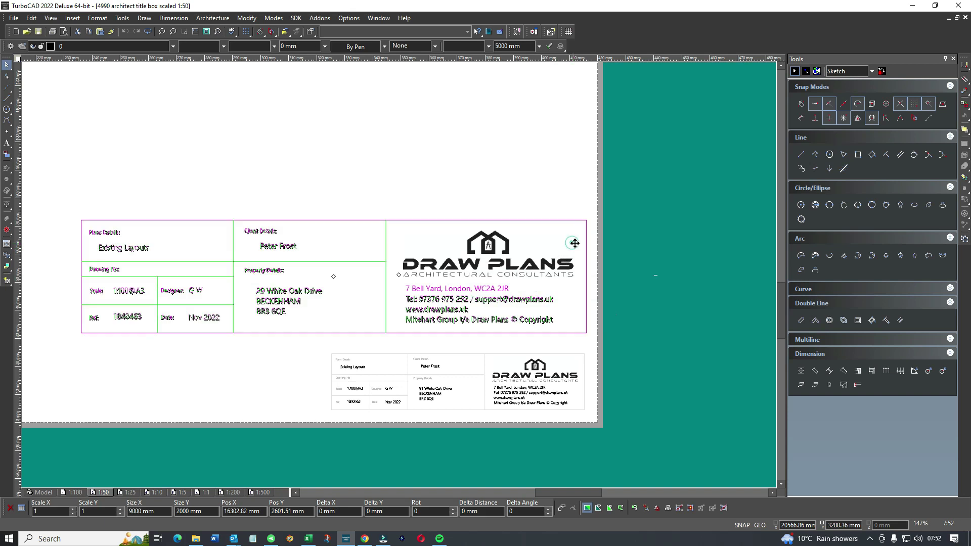
pyautogui.scroll(-1, 313, 279)
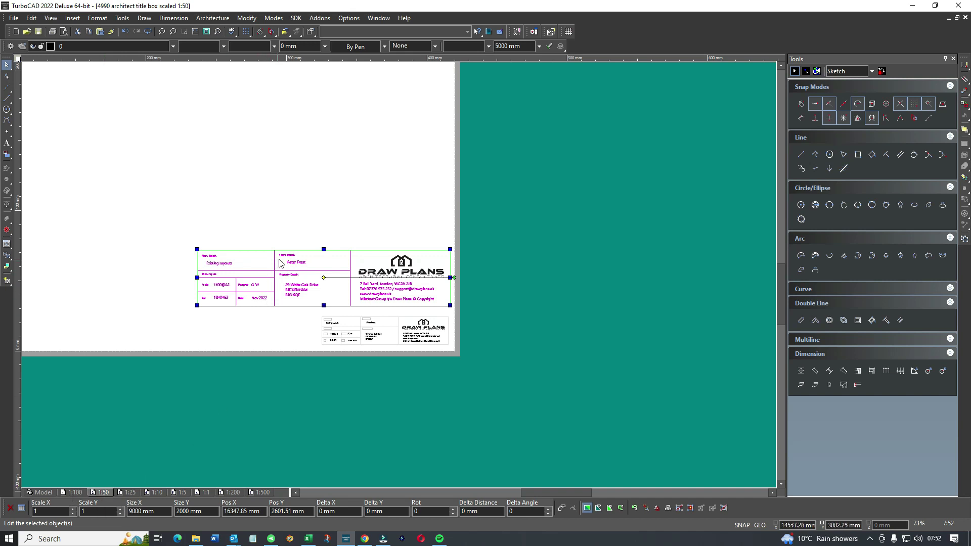
pyautogui.scroll(-2, 400, 277)
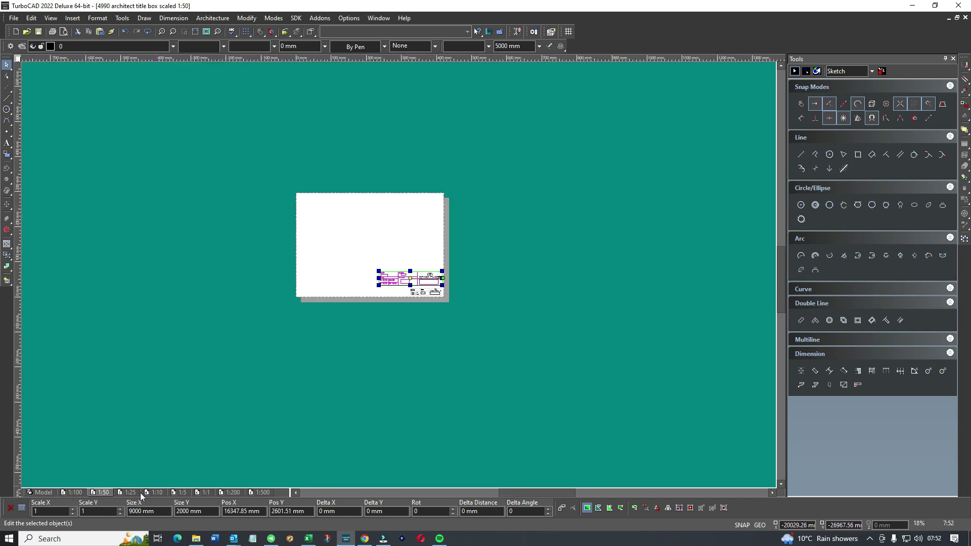
pyautogui.scroll(1, 127, 502)
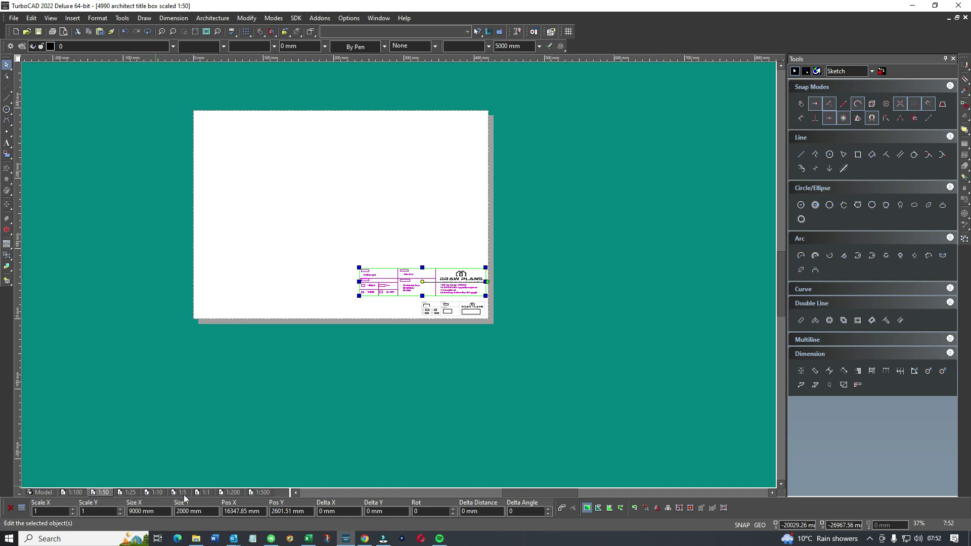
pyautogui.click(130, 492)
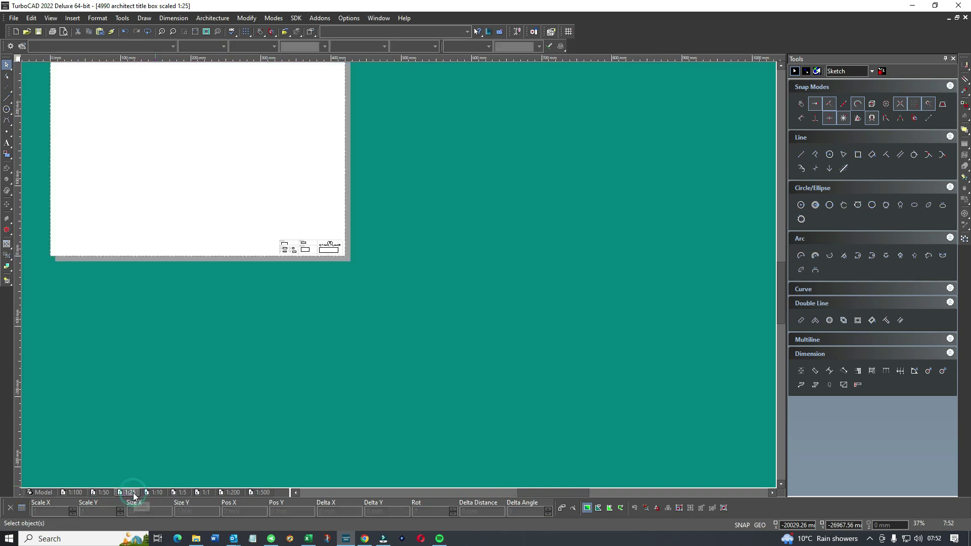
# Step: Drag the pasted title block up onto the 1:25 sheet above the existing block
pyautogui.scroll(2, 302, 254)
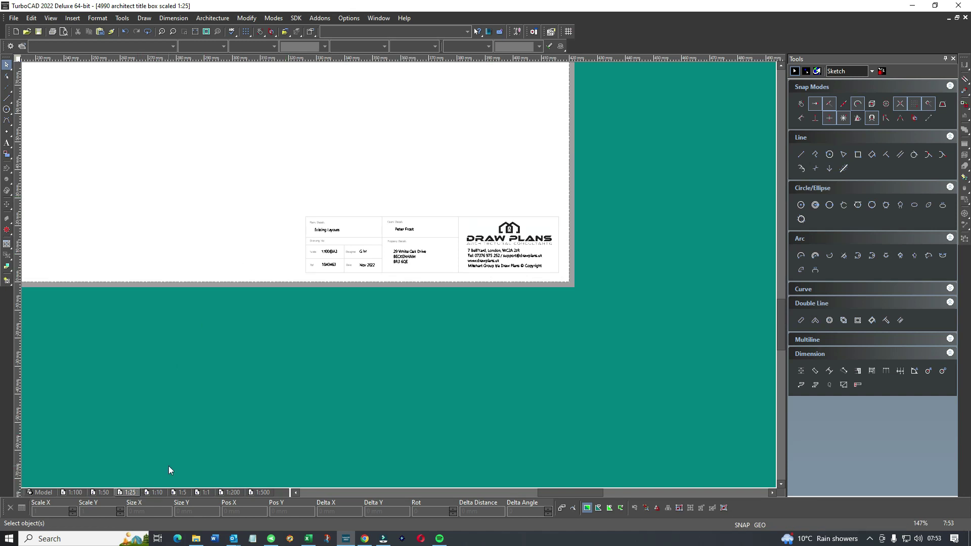
pyautogui.scroll(-3, 399, 275)
pyautogui.moveTo(461, 257); pyautogui.dragTo(398, 217)
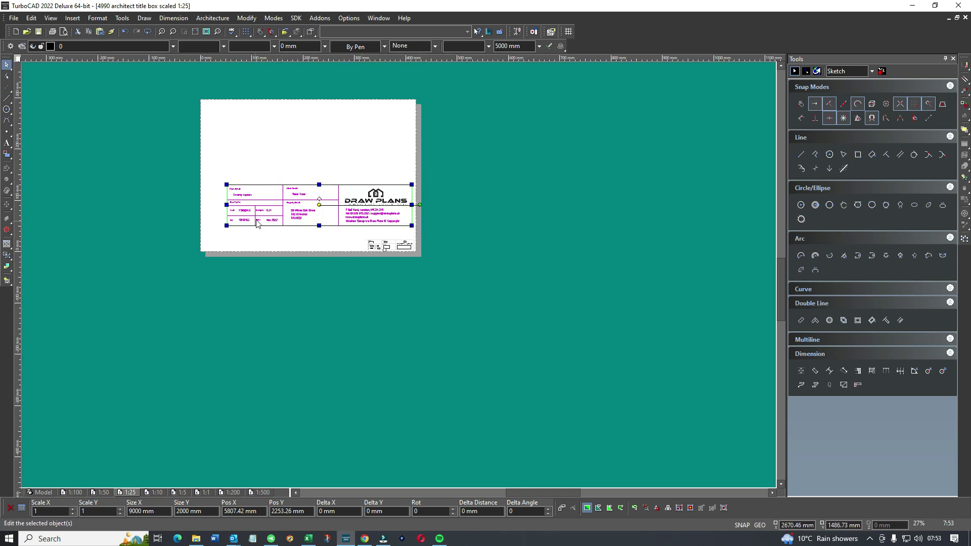
pyautogui.scroll(2, 239, 241)
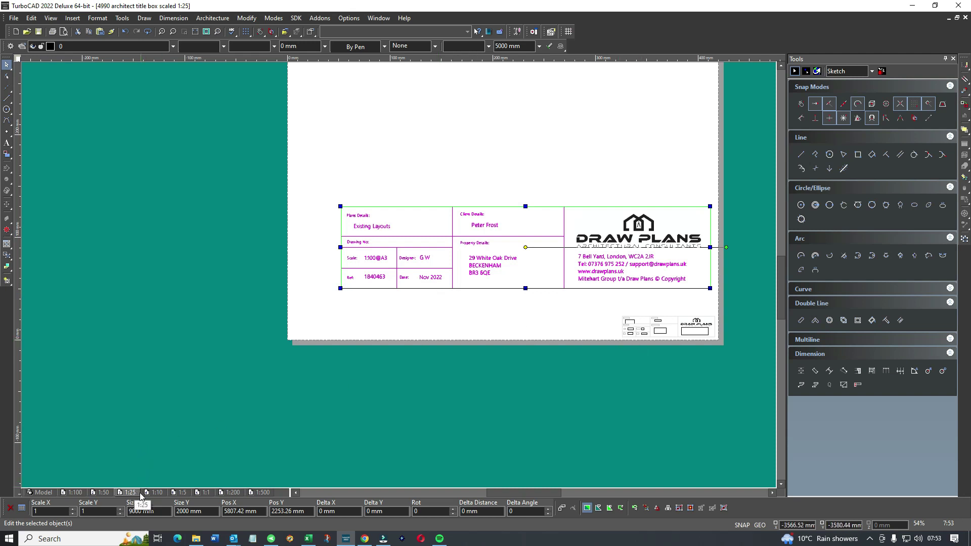
# Step: Paste the title block onto the 1:10 layout and go back to the Model tab
pyautogui.click(158, 493)
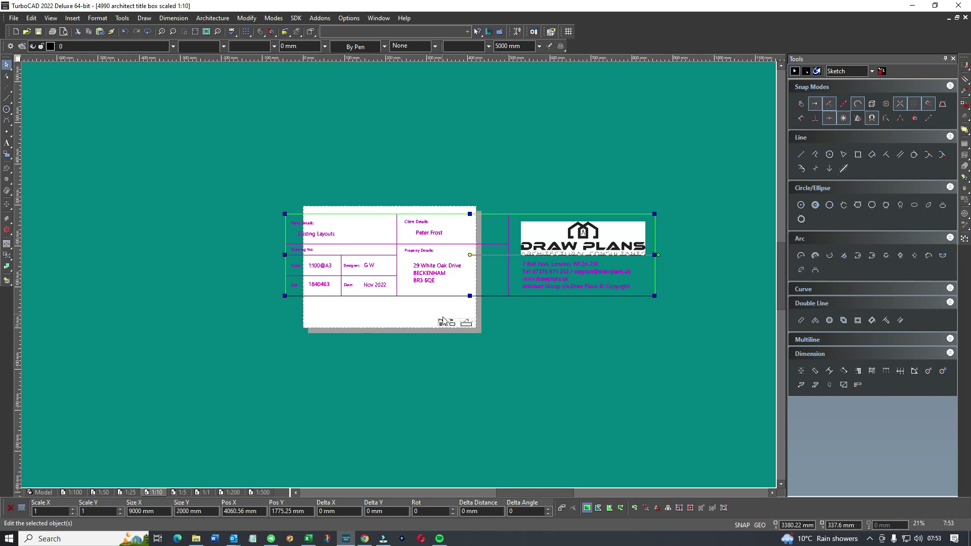
pyautogui.scroll(5, 442, 320)
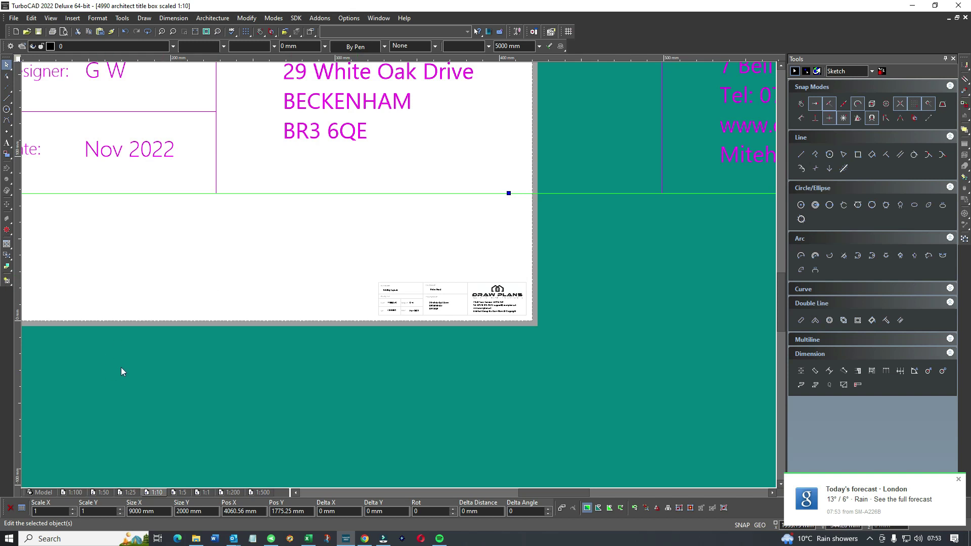
pyautogui.click(50, 492)
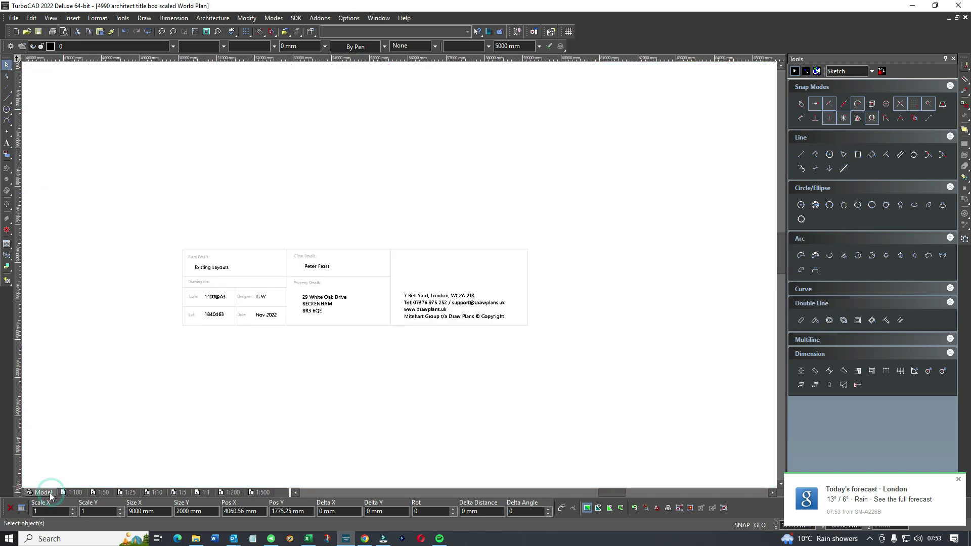
# Step: Zoom to the 1:1 title block, window-select and copy it, then switch to the 1:1 layout
pyautogui.scroll(-5, 467, 273)
pyautogui.scroll(3, 455, 271)
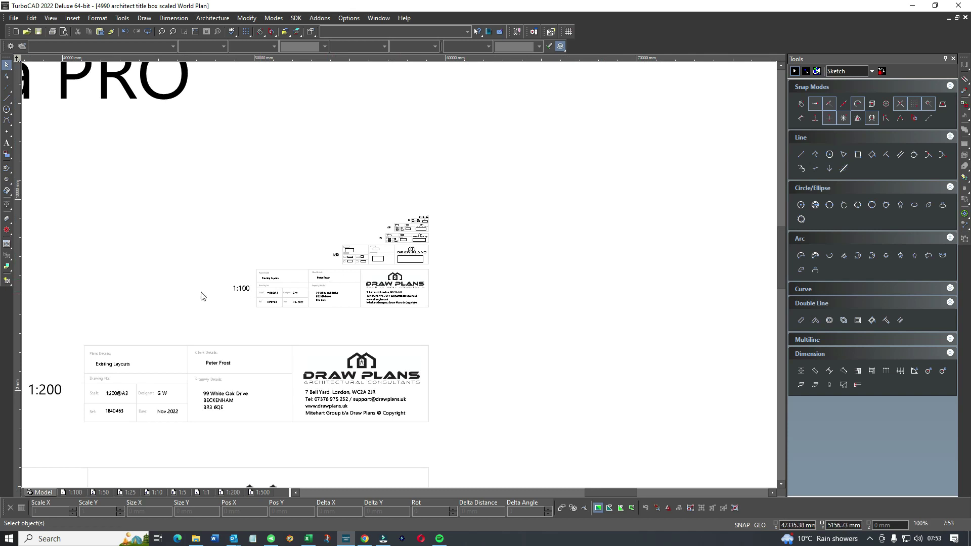
pyautogui.scroll(2, 349, 261)
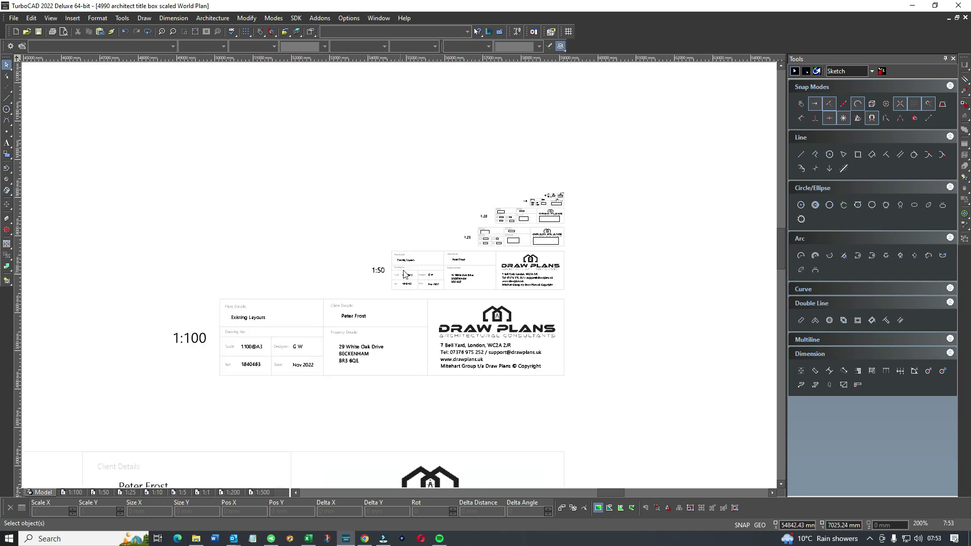
pyautogui.scroll(8, 399, 278)
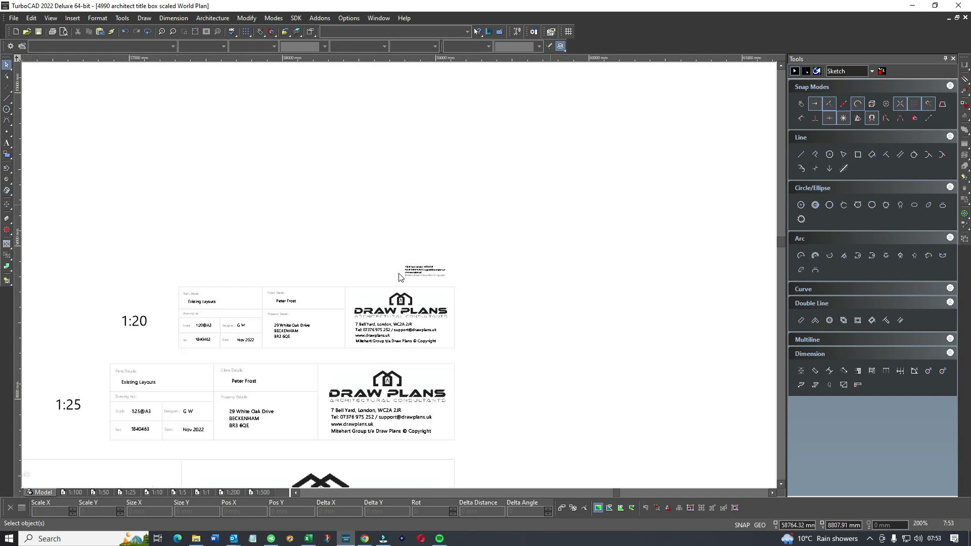
pyautogui.scroll(-1, 407, 266)
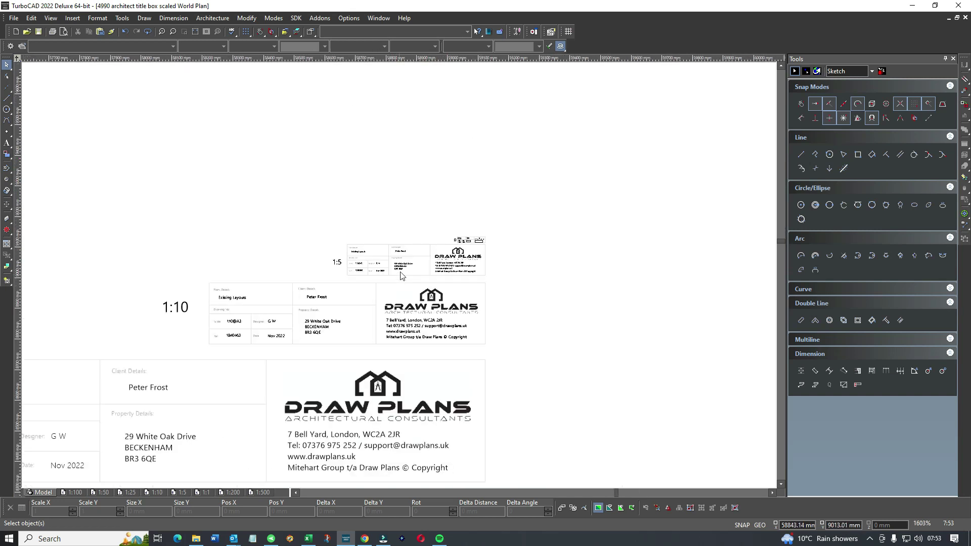
pyautogui.scroll(3, 409, 280)
pyautogui.scroll(4, 489, 302)
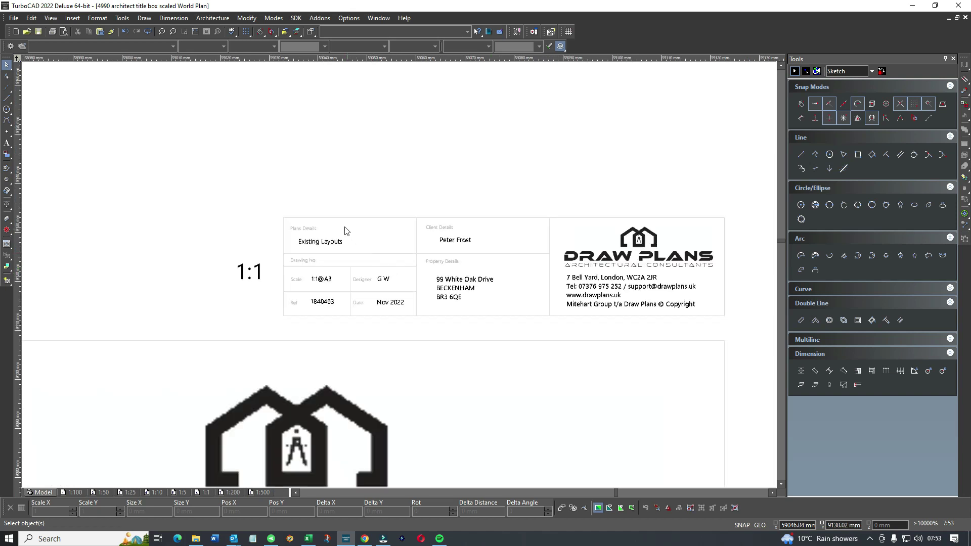
pyautogui.moveTo(278, 207); pyautogui.dragTo(736, 333)
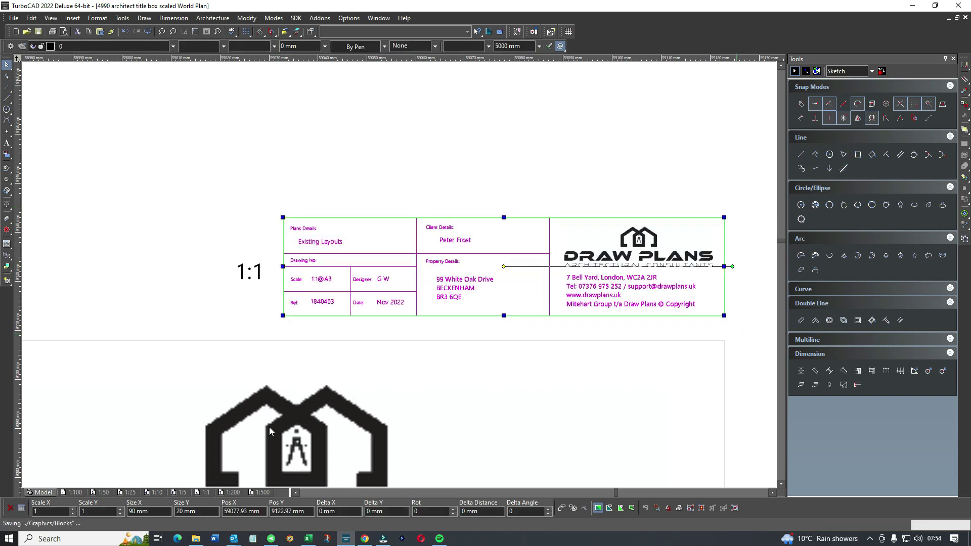
pyautogui.click(209, 493)
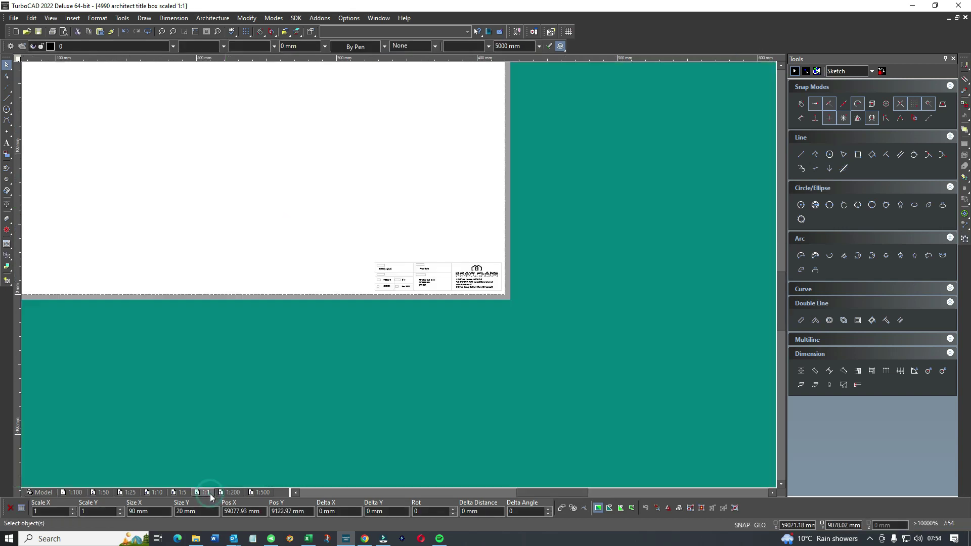
# Step: Position the pasted title block above the existing one on the 1:1 sheet, then return to Model
pyautogui.scroll(2, 379, 273)
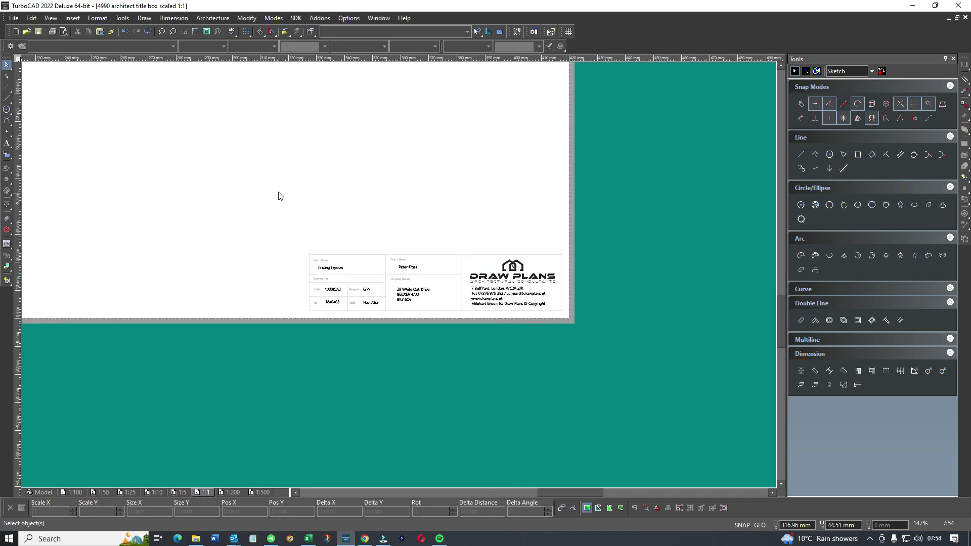
pyautogui.moveTo(467, 266); pyautogui.dragTo(507, 199)
pyautogui.scroll(-4, 397, 275)
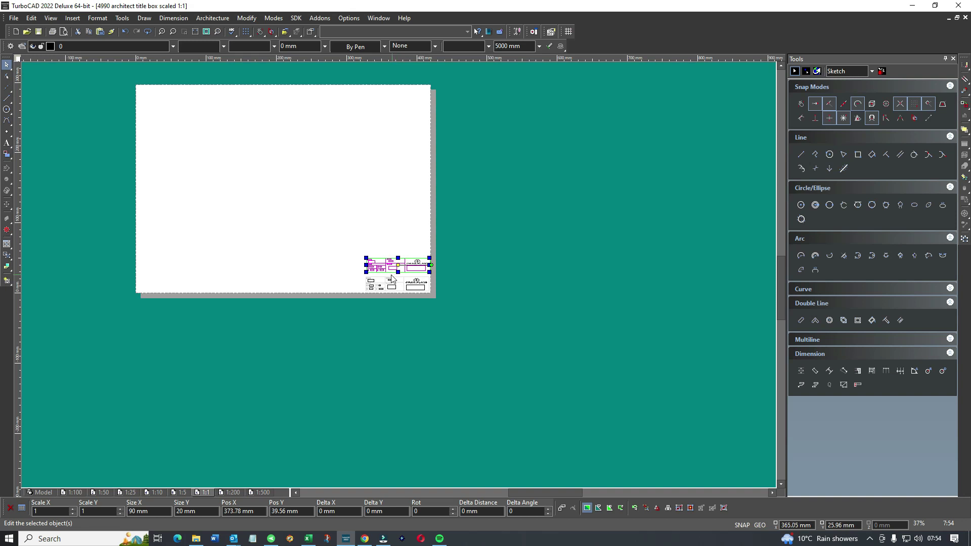
pyautogui.scroll(2, 387, 271)
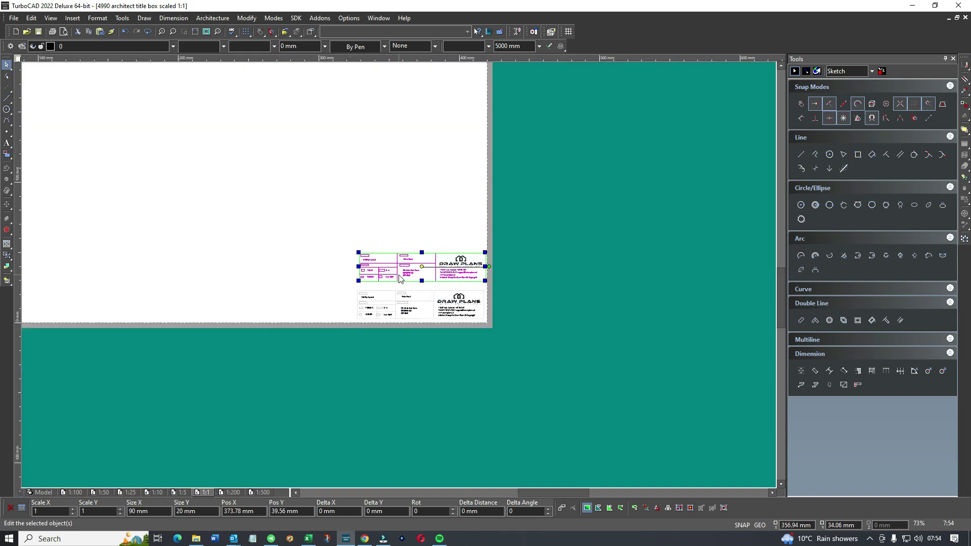
pyautogui.press('Escape')
pyautogui.click(43, 492)
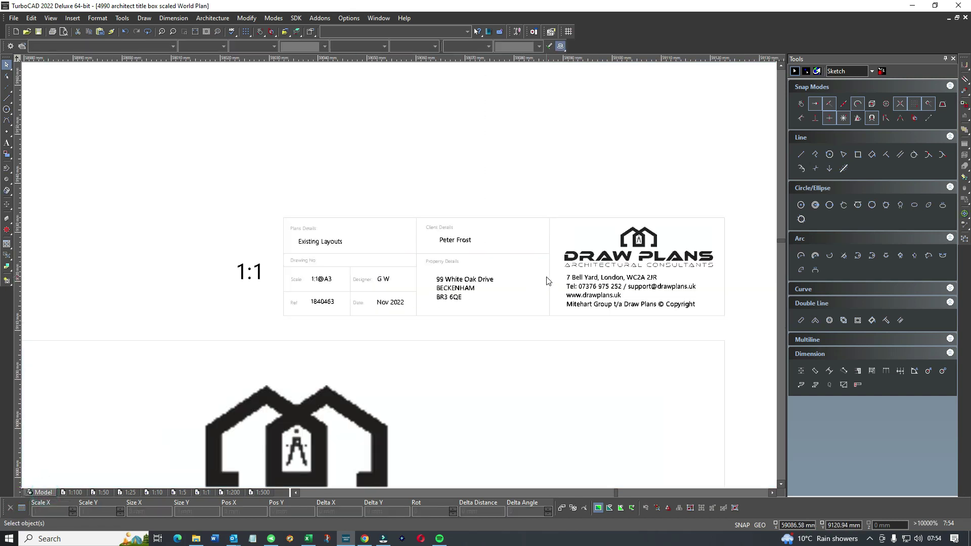
pyautogui.scroll(-3, 399, 278)
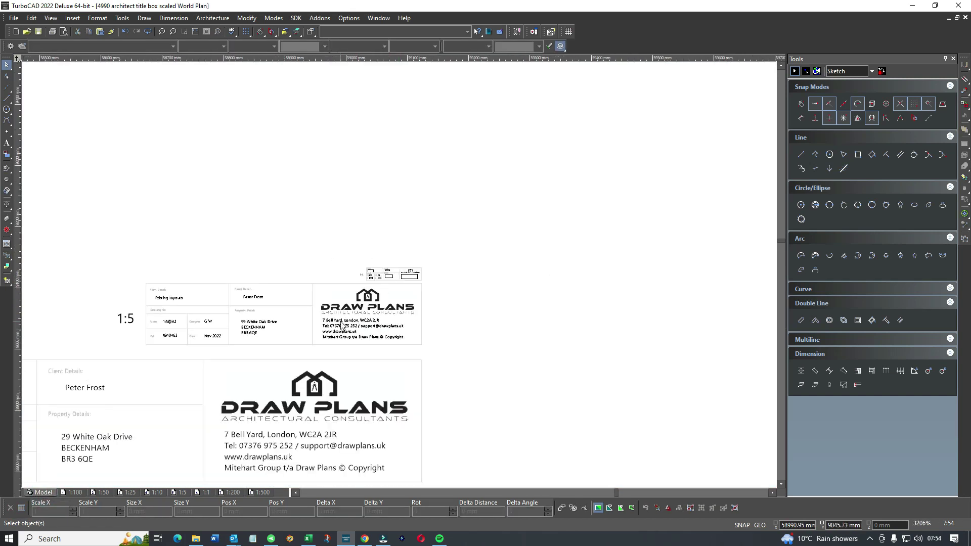
pyautogui.scroll(-1, 342, 325)
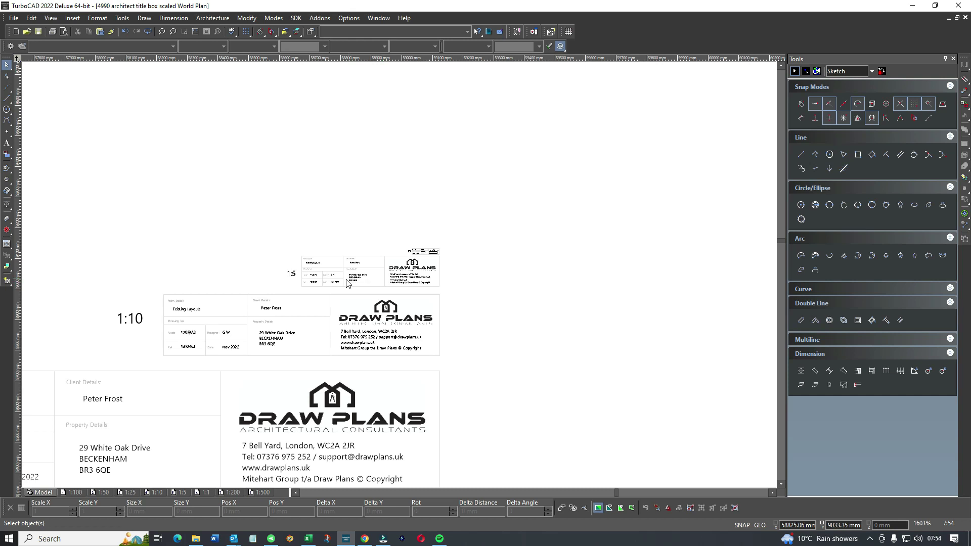
pyautogui.scroll(-2, 374, 289)
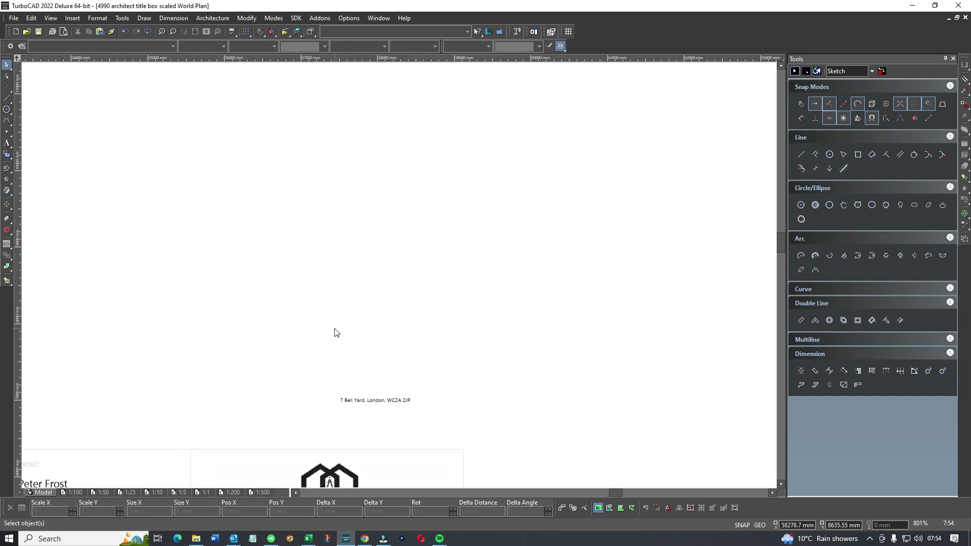
pyautogui.scroll(-1, 378, 286)
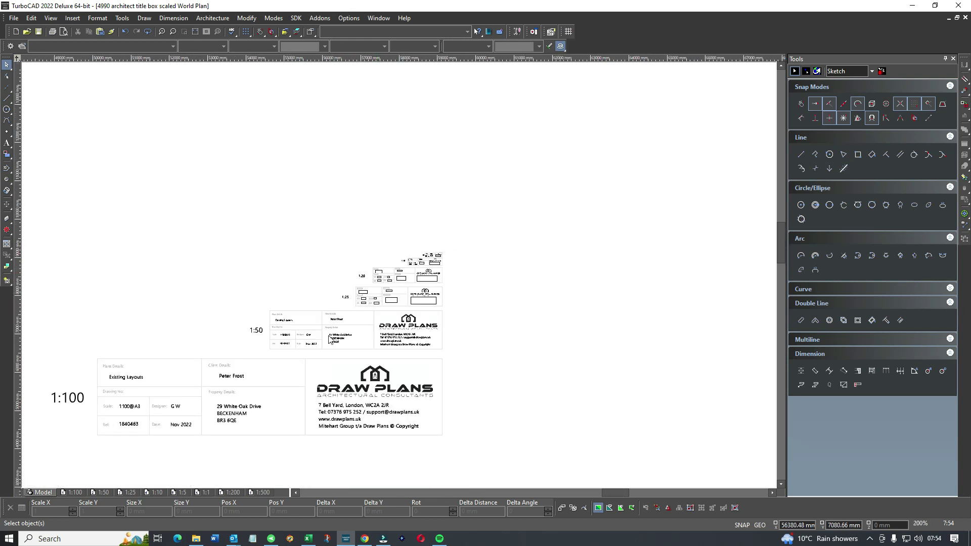
pyautogui.scroll(-1, 399, 278)
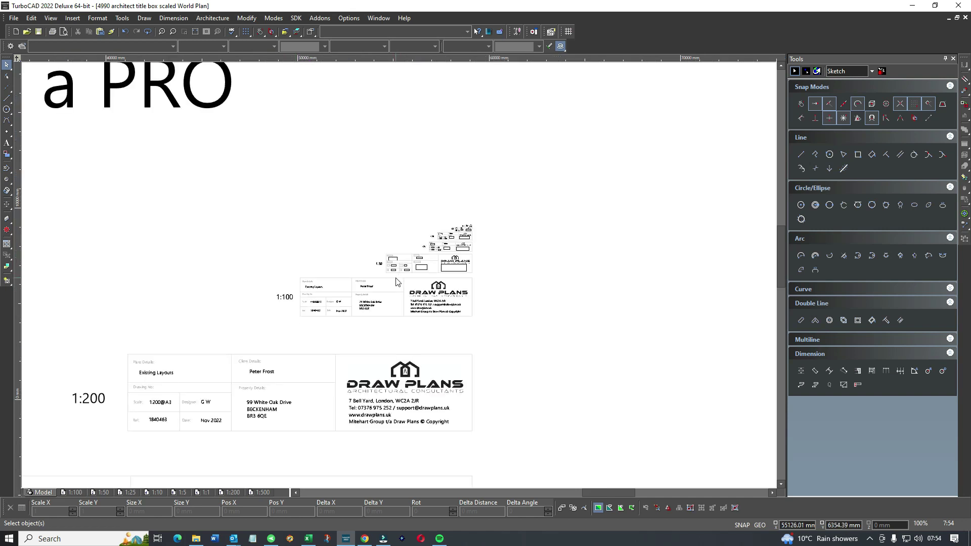
pyautogui.scroll(-1, 396, 282)
pyautogui.scroll(-1, 377, 300)
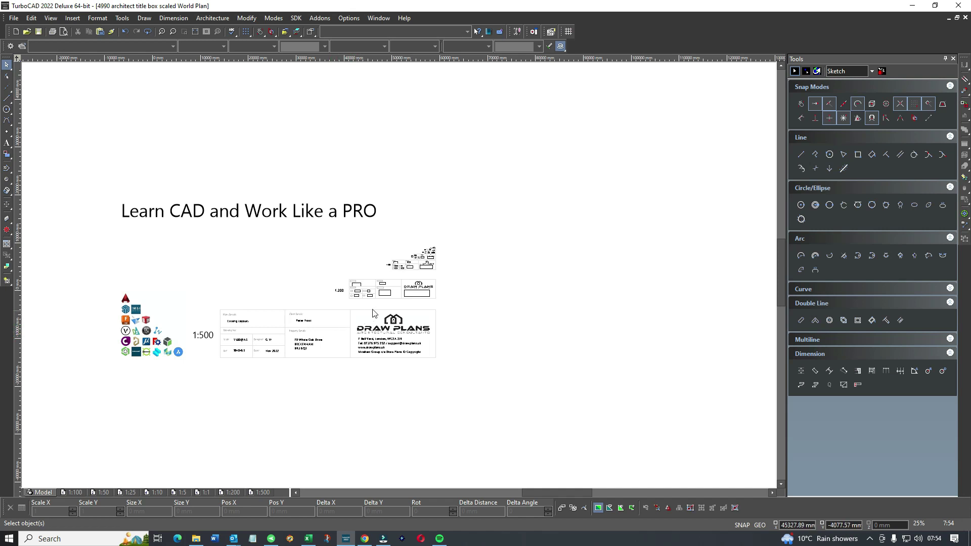
pyautogui.scroll(2, 398, 279)
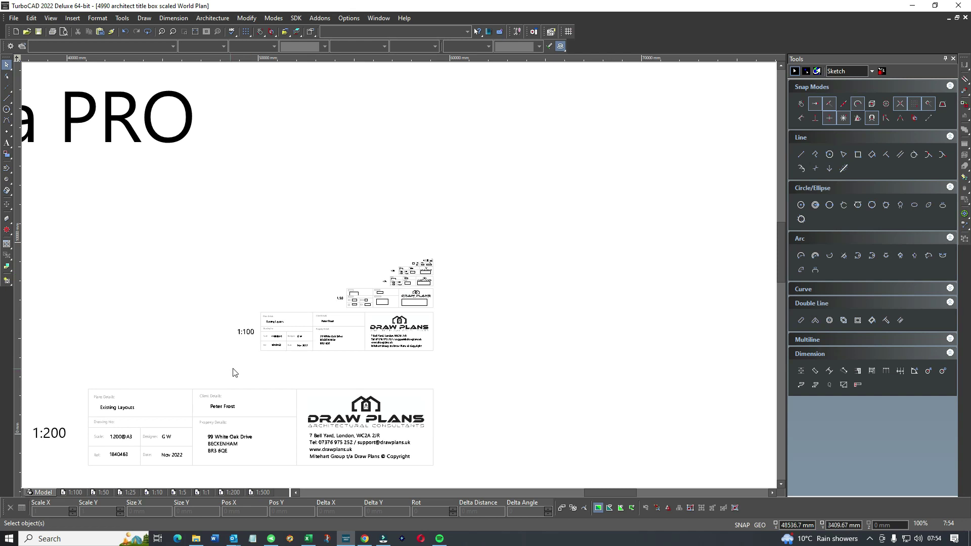
pyautogui.scroll(-3, 372, 296)
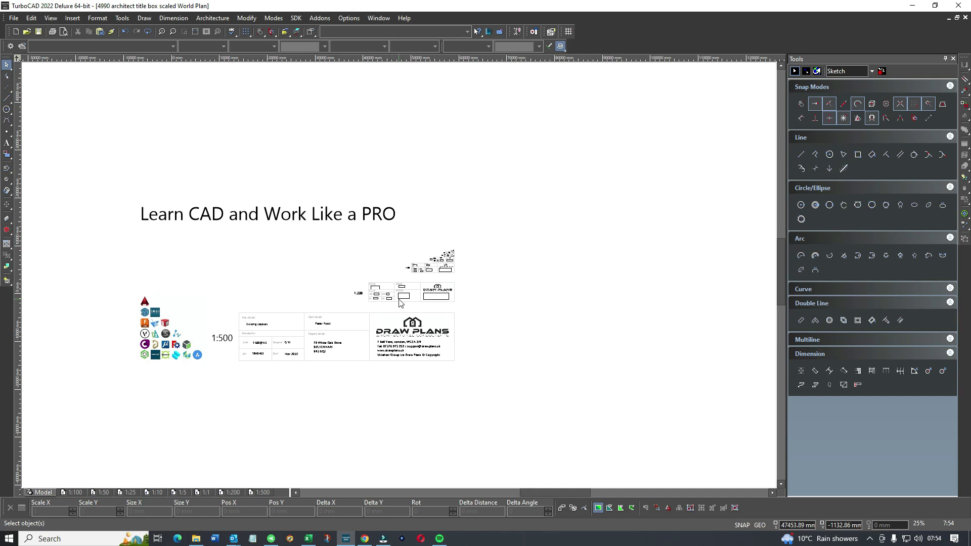
pyautogui.scroll(3, 425, 275)
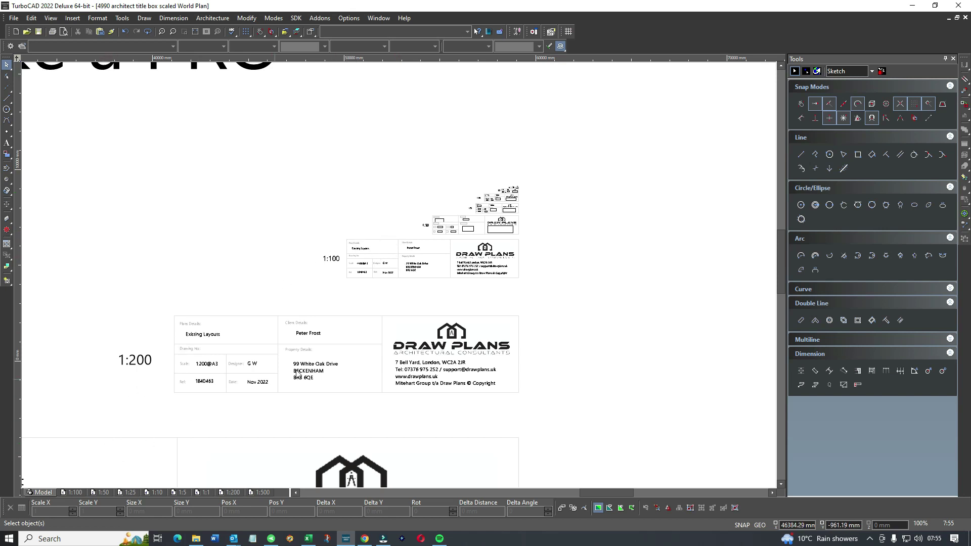
pyautogui.scroll(-3, 297, 373)
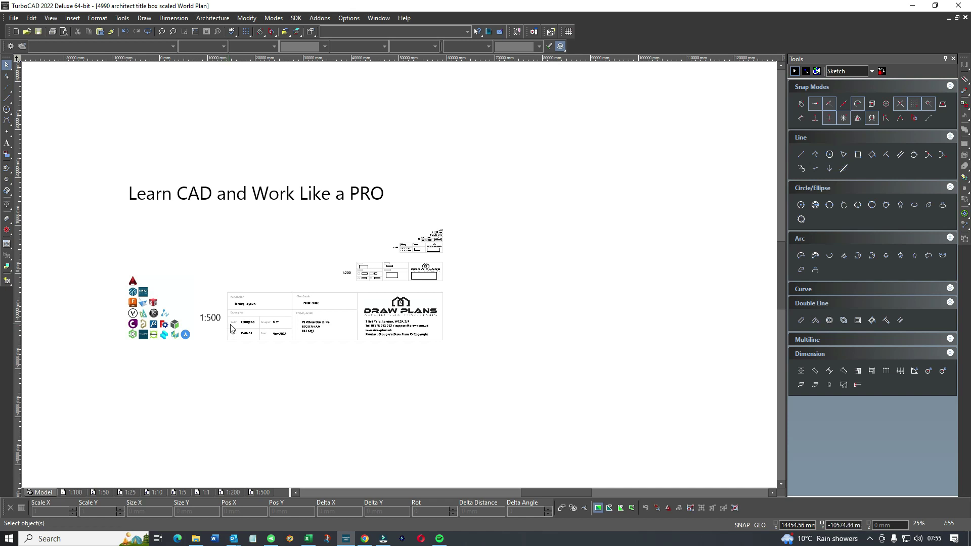
pyautogui.scroll(2, 250, 336)
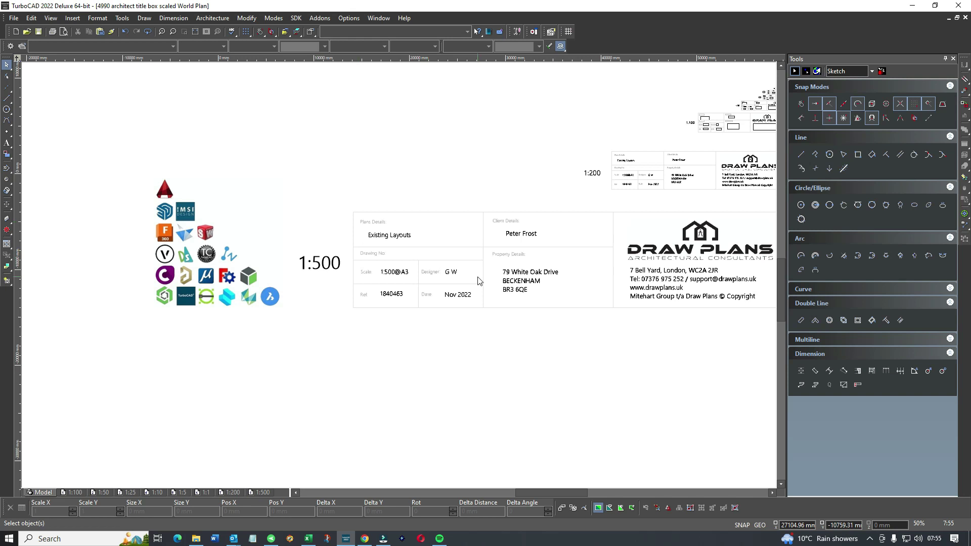
pyautogui.scroll(-2, 479, 281)
pyautogui.moveTo(334, 235); pyautogui.dragTo(560, 314)
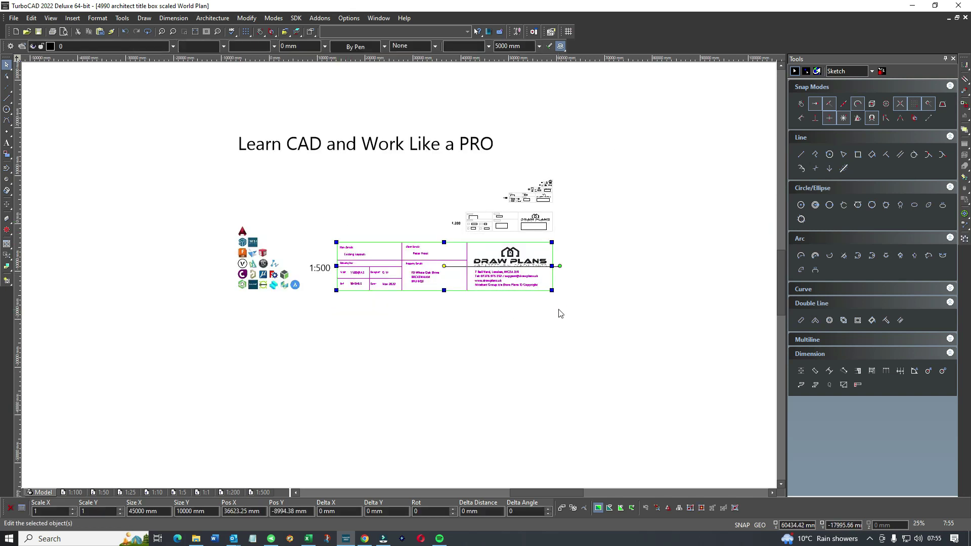
# Step: Paste a copy of the 1:500 title block below the original and select it
pyautogui.hotkey('ctrl', 'v')
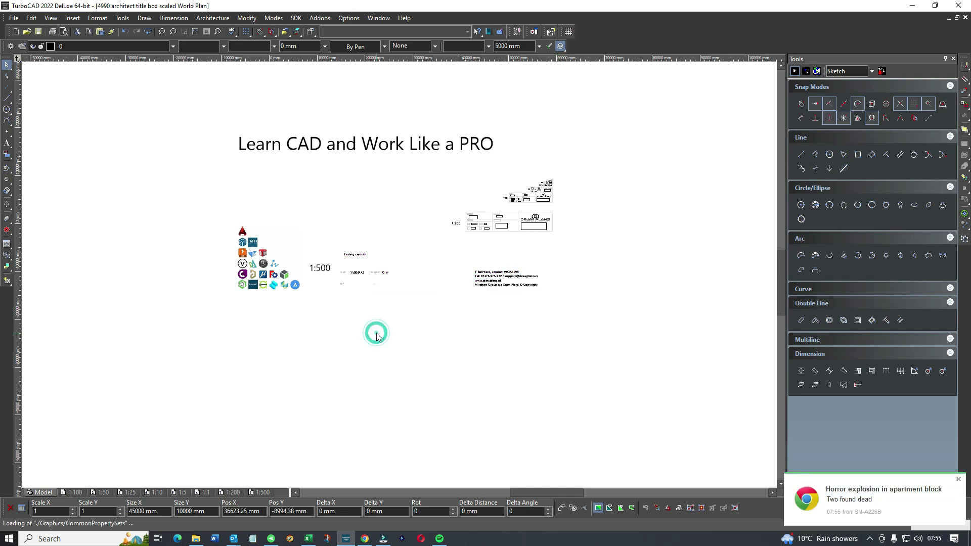
pyautogui.moveTo(440, 272); pyautogui.dragTo(491, 342)
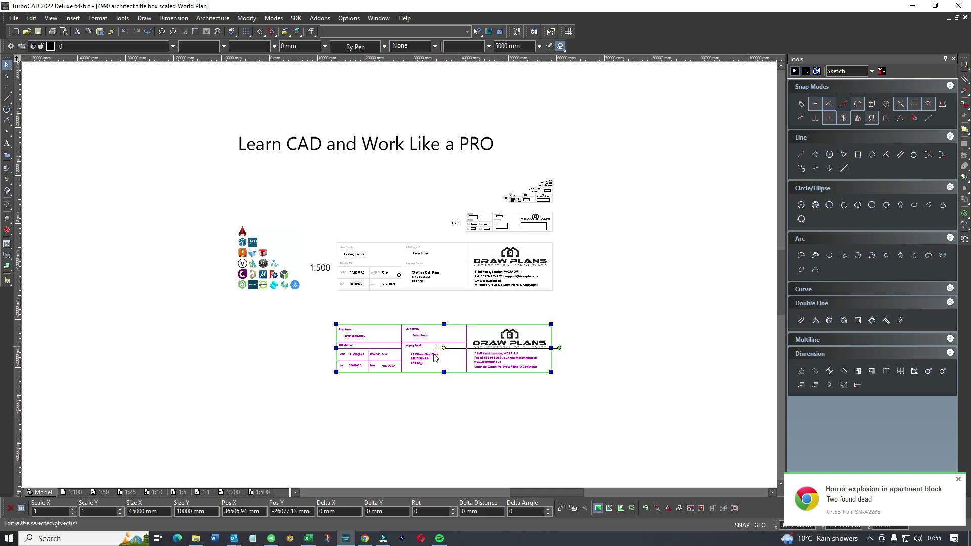
pyautogui.moveTo(321, 313); pyautogui.dragTo(578, 376)
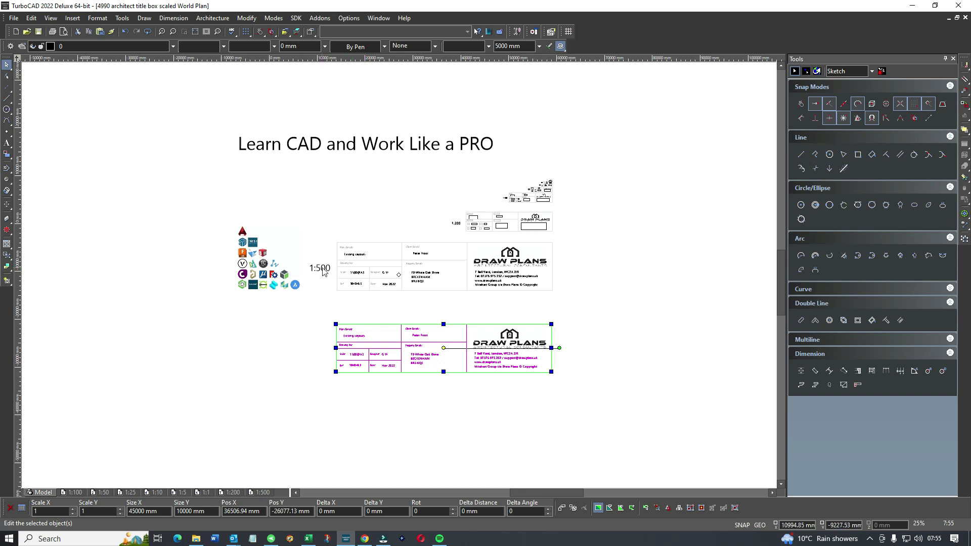
# Step: Resize the copy to 90000 × 20000 mm and shift it left and down
pyautogui.click(163, 511)
pyautogui.write('90000')
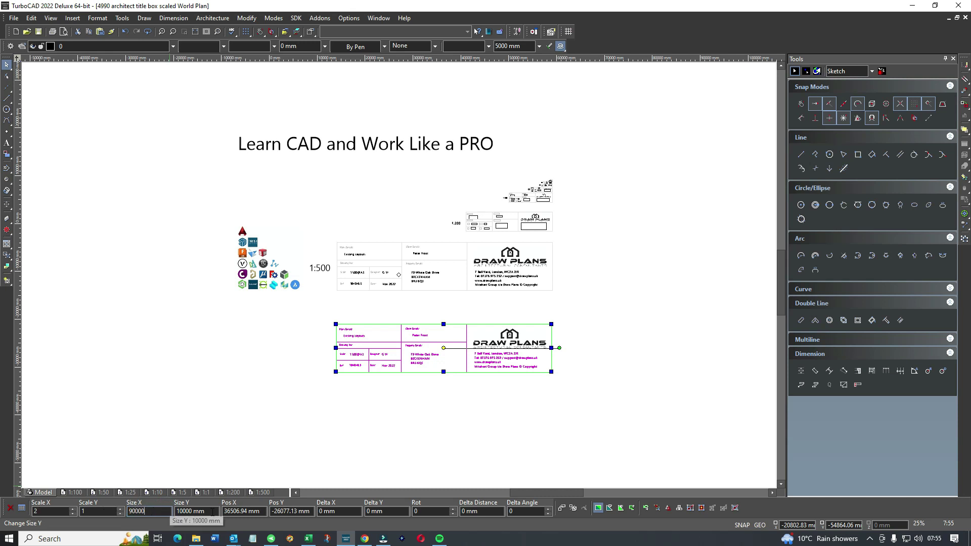
pyautogui.click(201, 511)
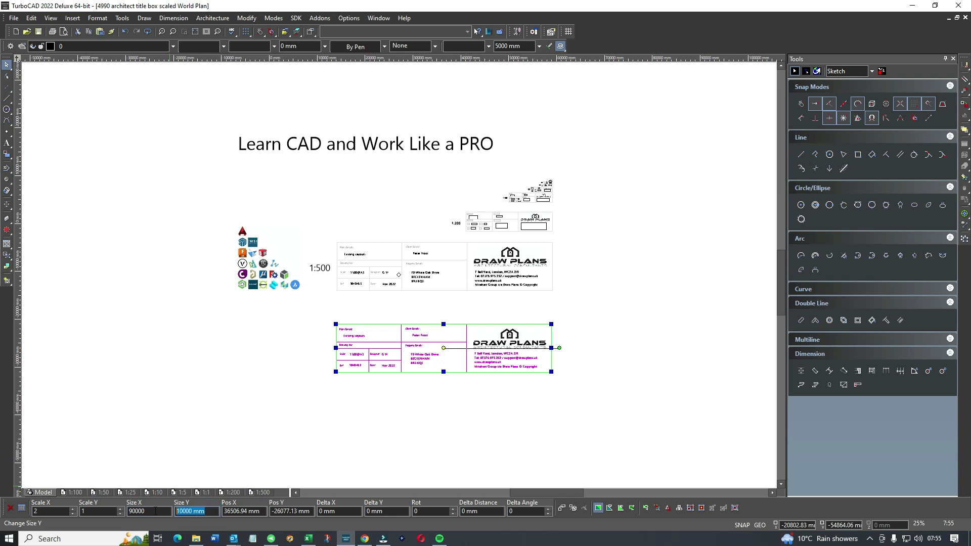
pyautogui.write('2')
pyautogui.press('Return')
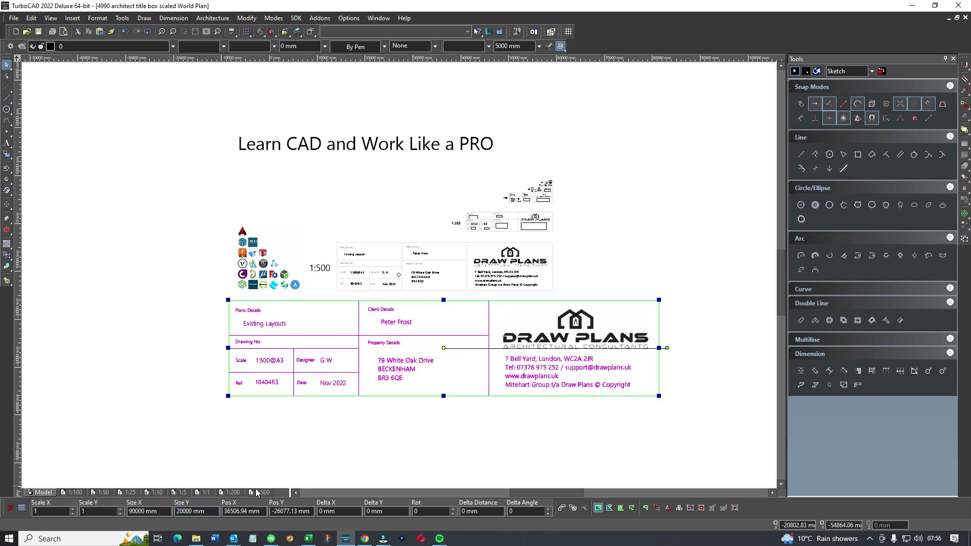
pyautogui.moveTo(636, 318); pyautogui.dragTo(526, 340)
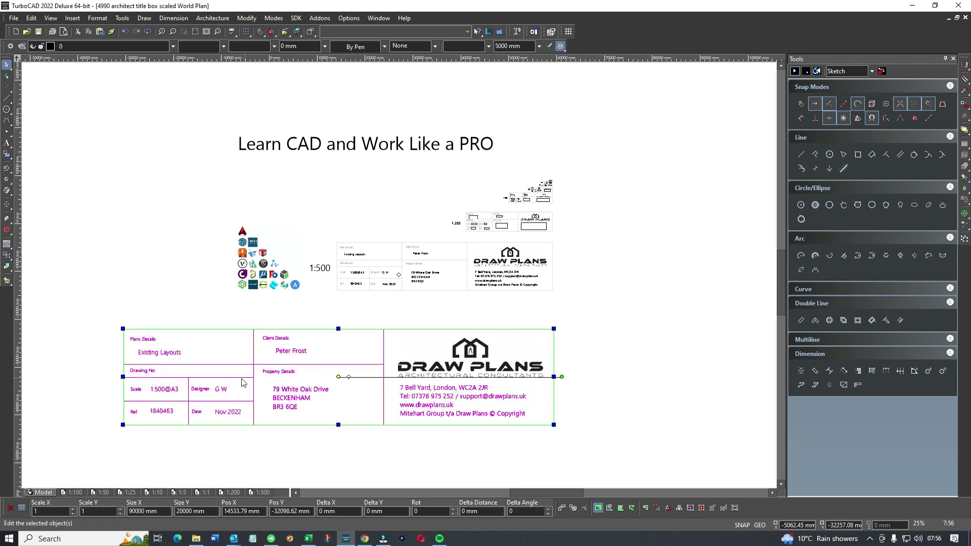
pyautogui.scroll(2, 166, 396)
# Step: Edit the enlarged copy's scale attribute from 1:500@A3 to 1:1000@A3
pyautogui.click(379, 260)
pyautogui.click(376, 260)
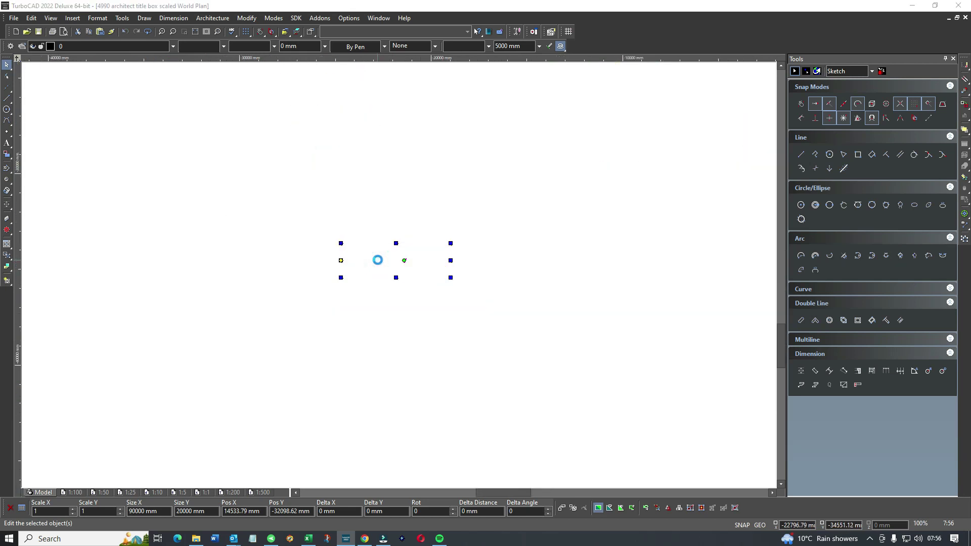
pyautogui.click(458, 167)
pyautogui.write('1:1000@A3')
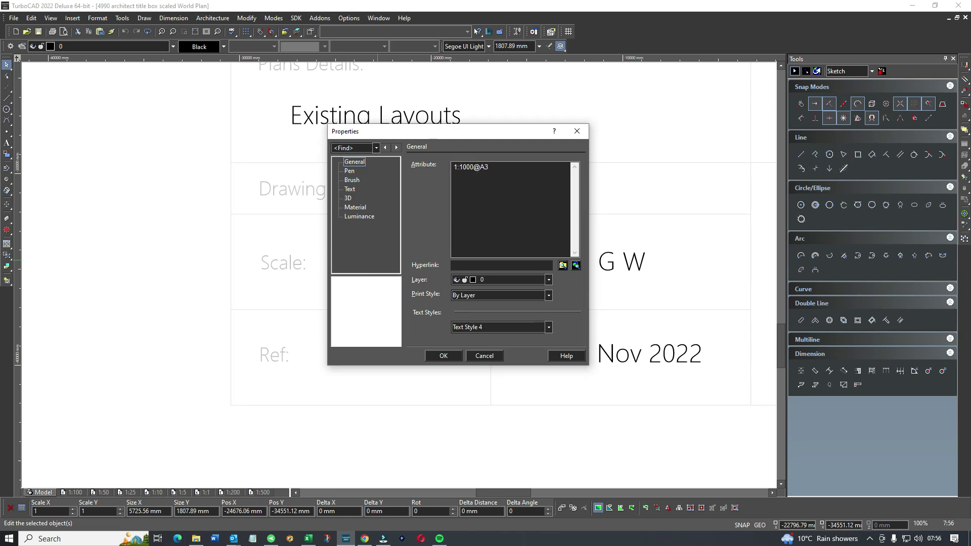
pyautogui.click(452, 354)
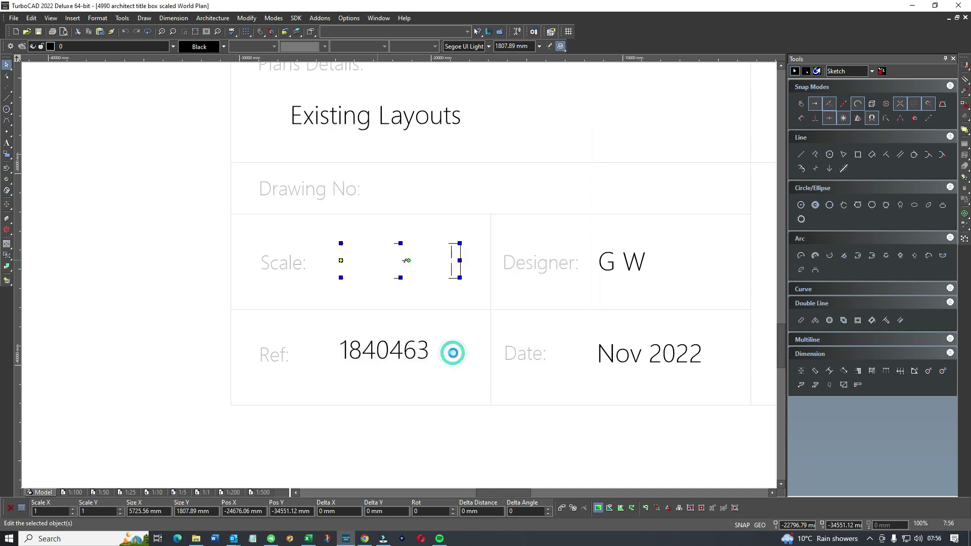
pyautogui.click(171, 222)
pyautogui.scroll(-4, 170, 223)
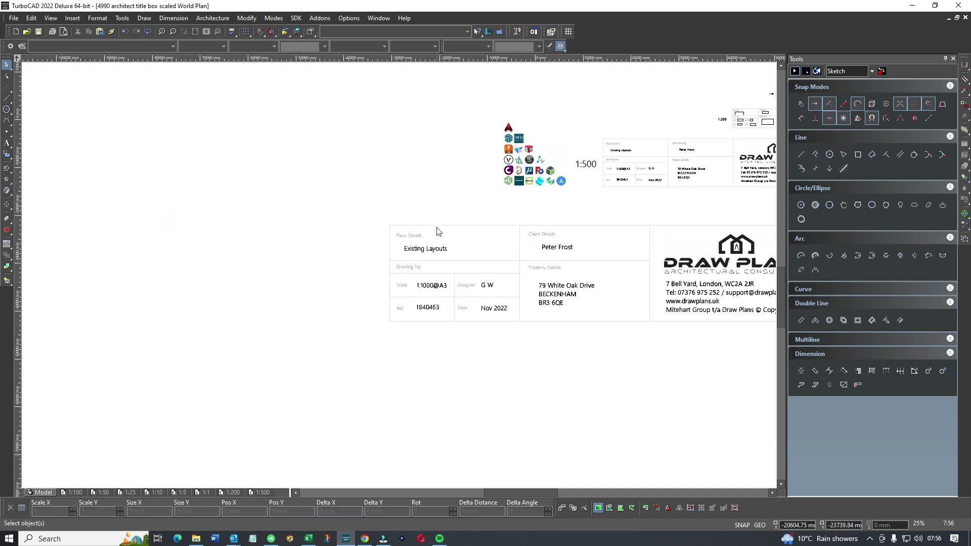
# Step: Copy the 1:500 label beside the enlarged block and change its text to 1:1000
pyautogui.click(585, 170)
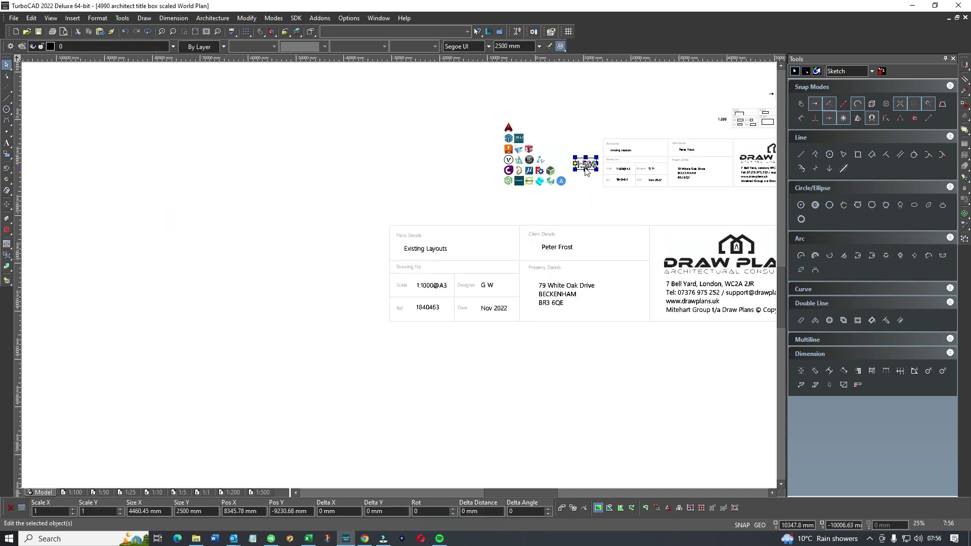
pyautogui.moveTo(290, 259)
pyautogui.mouseDown()
pyautogui.moveTo(409, 274)
pyautogui.moveTo(356, 275)
pyautogui.mouseUp()
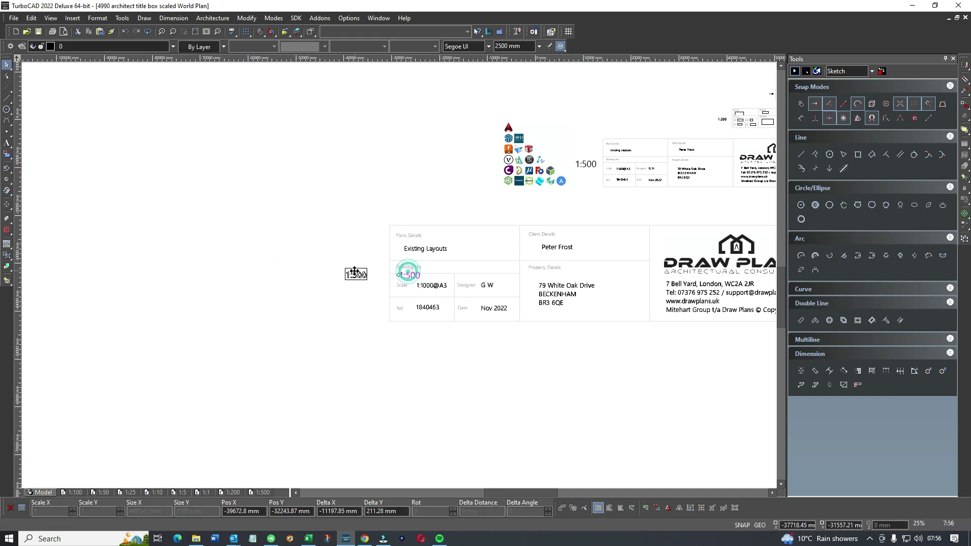
pyautogui.doubleClick(353, 274)
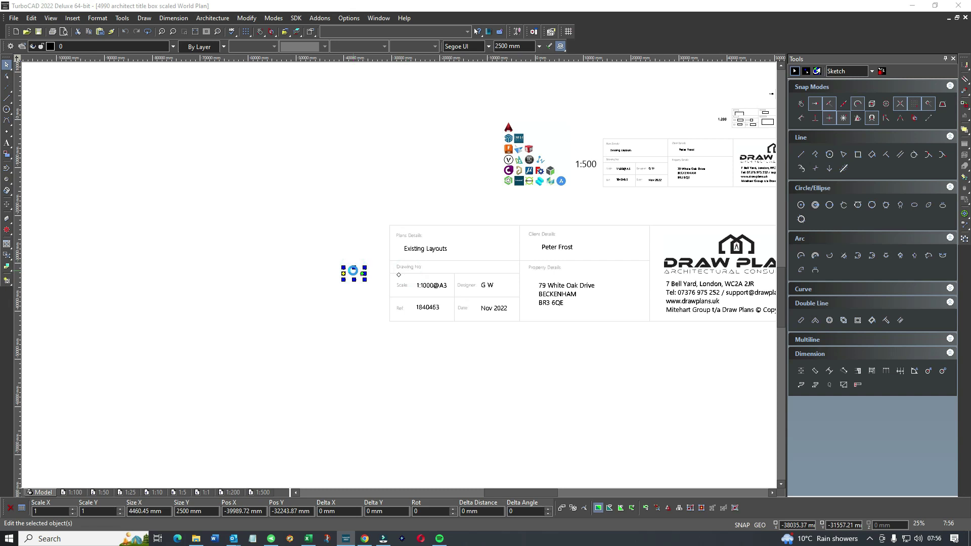
pyautogui.moveTo(459, 167); pyautogui.dragTo(470, 167)
pyautogui.write('1000')
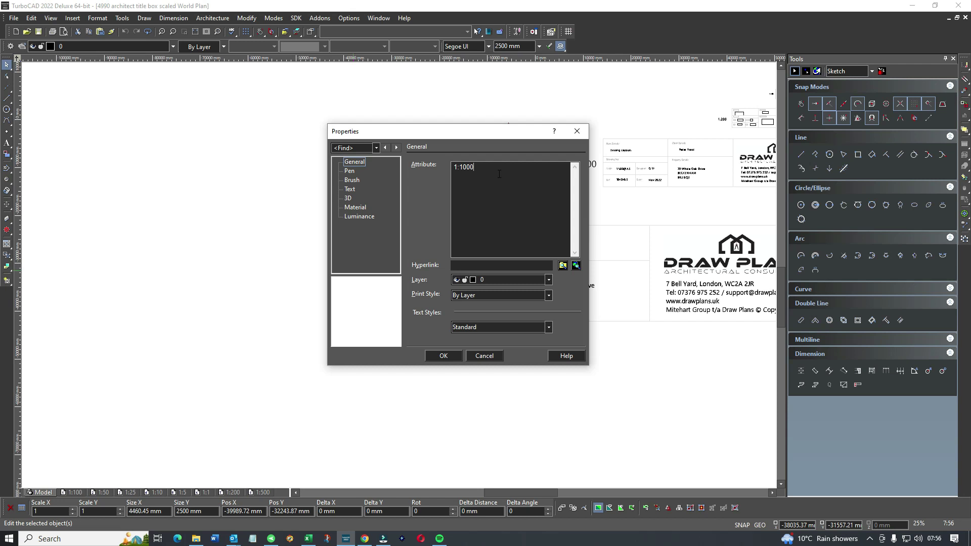
pyautogui.click(444, 356)
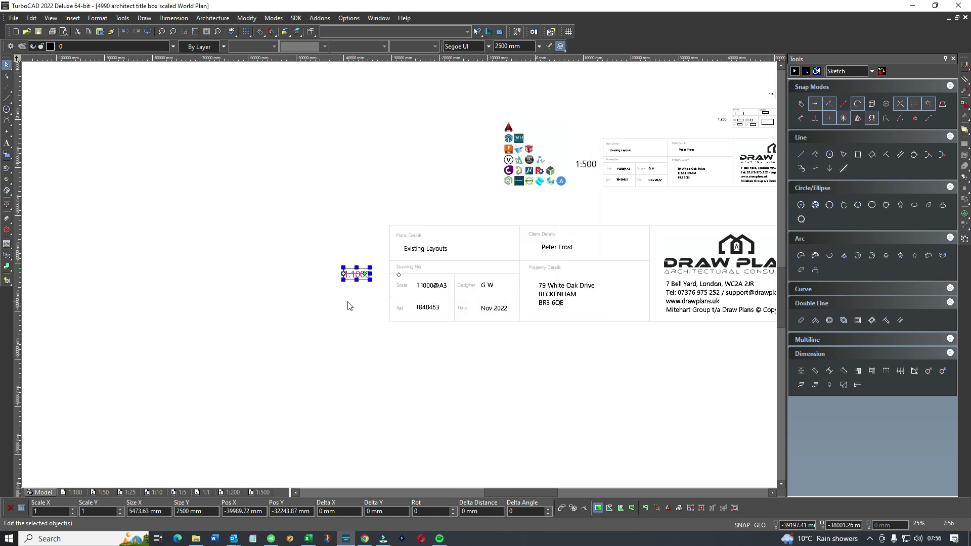
# Step: Set the 1:1000 label's text height to 5000 mm and move it further left
pyautogui.click(527, 46)
pyautogui.write('5000')
pyautogui.press('Return')
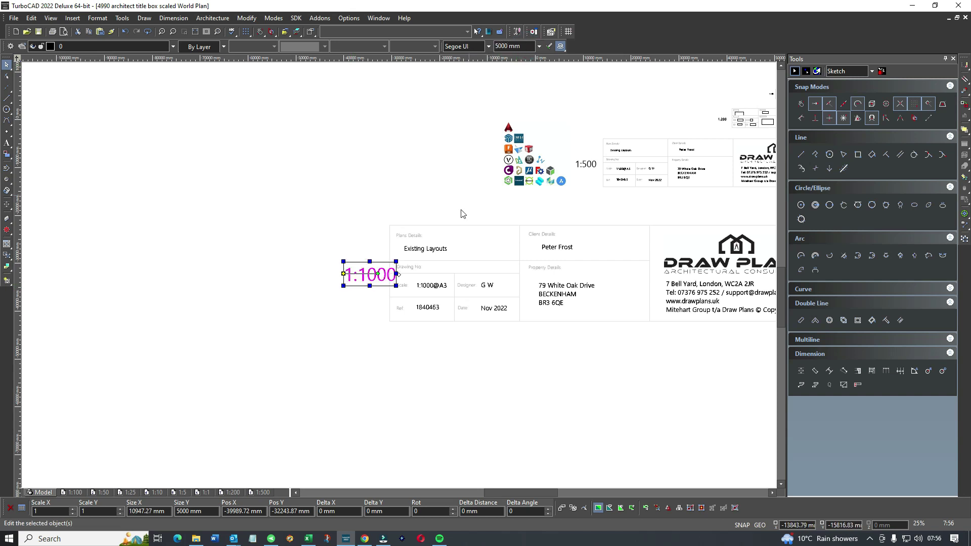
pyautogui.moveTo(379, 272); pyautogui.dragTo(355, 273)
pyautogui.click(381, 344)
pyautogui.scroll(-2, 401, 279)
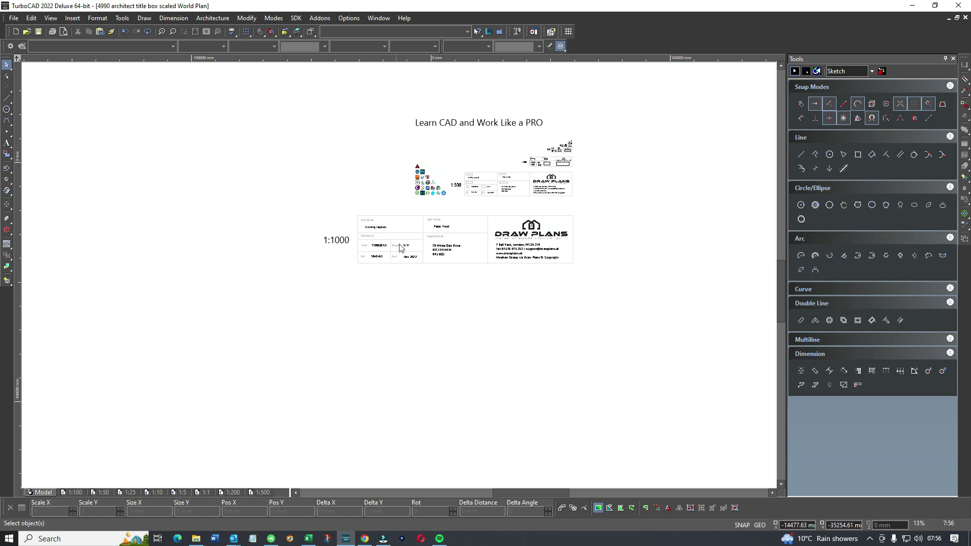
# Step: Duplicate the 1:500 layout, then rename the copy 1:1000 with a 1:1000 paper-space scale
pyautogui.rightClick(261, 490)
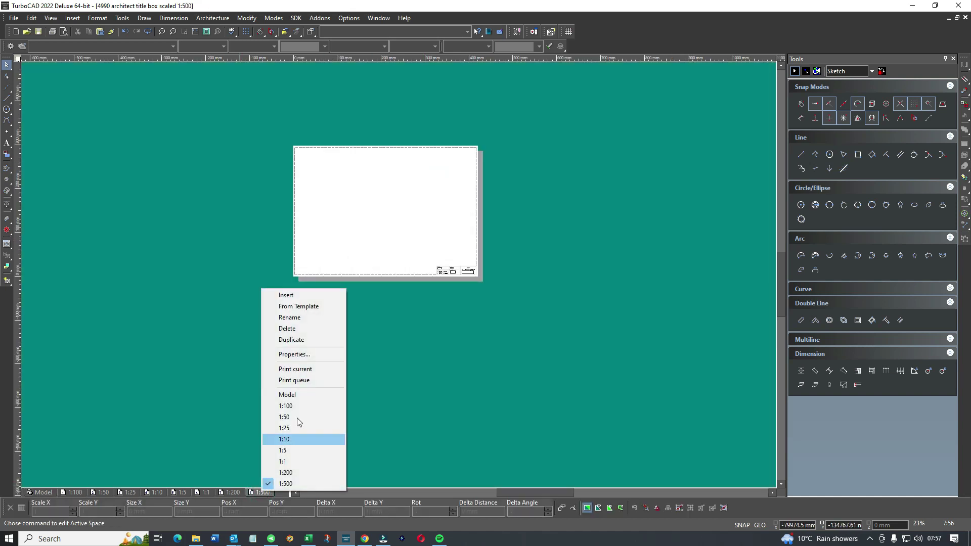
pyautogui.click(296, 339)
pyautogui.rightClick(291, 492)
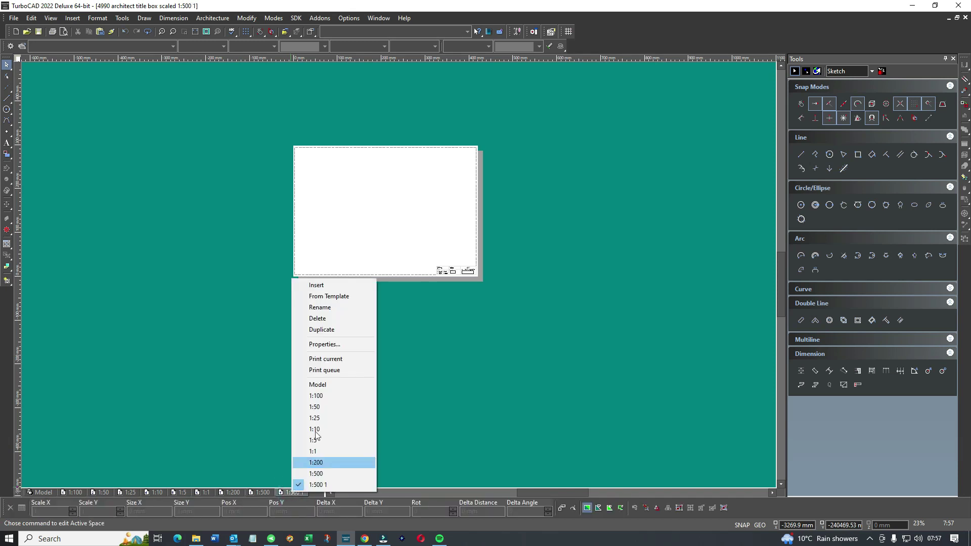
pyautogui.click(323, 344)
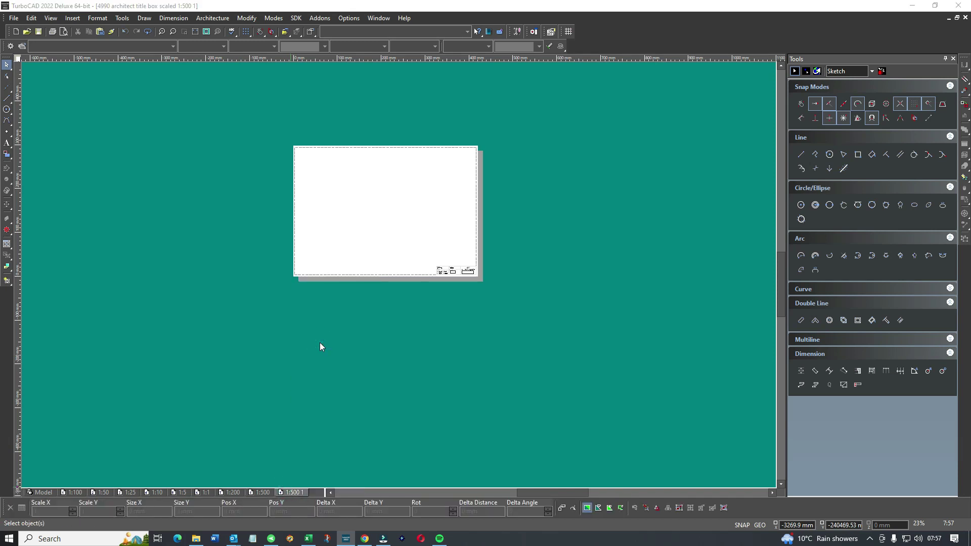
pyautogui.moveTo(482, 166); pyautogui.dragTo(522, 166)
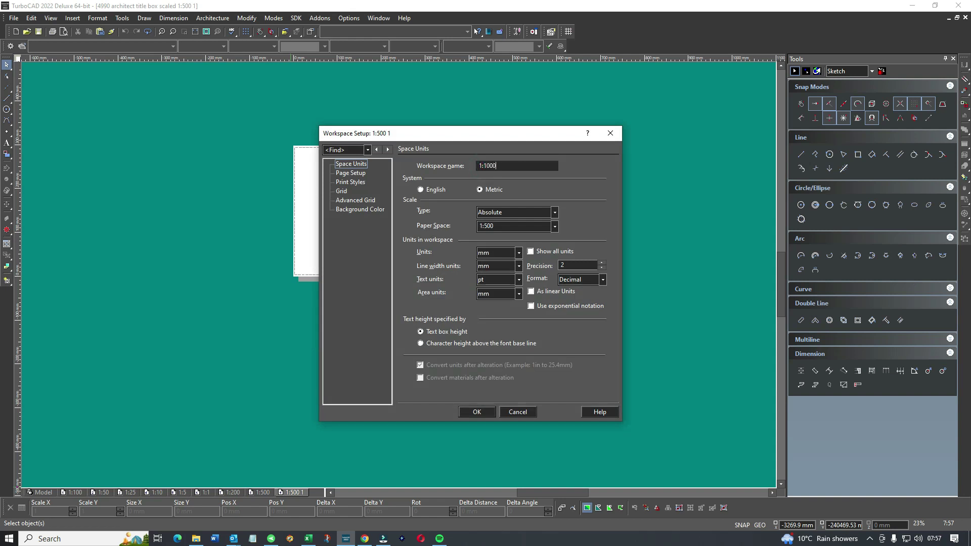
pyautogui.click(553, 226)
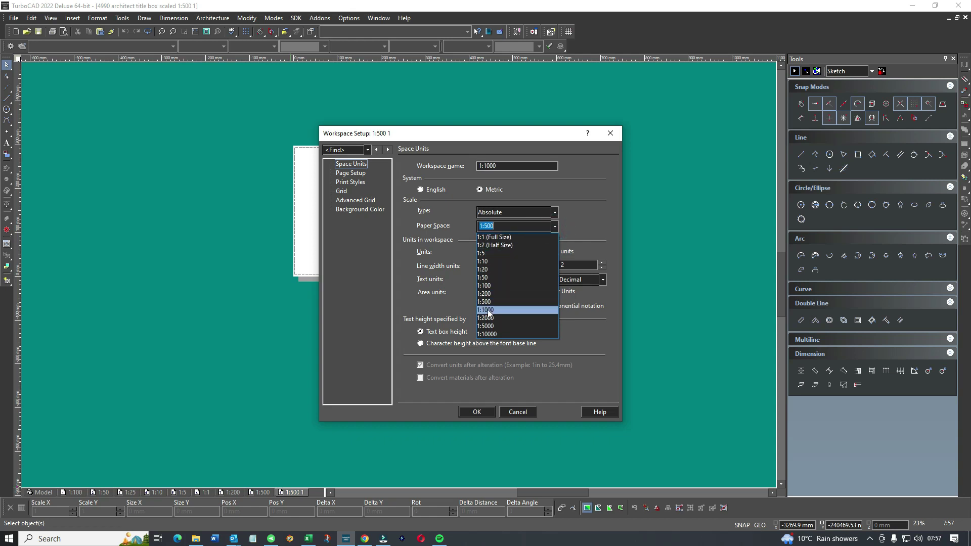
pyautogui.click(489, 310)
pyautogui.click(474, 411)
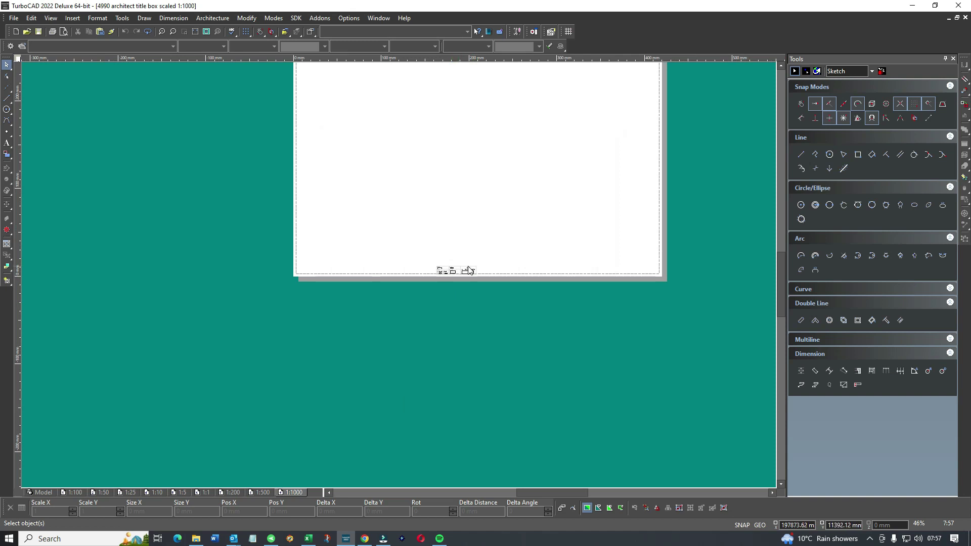
# Step: Window-select and delete the old title box from the 1:1000 layout
pyautogui.moveTo(427, 256); pyautogui.dragTo(507, 284)
pyautogui.press('Delete')
pyautogui.press('l')
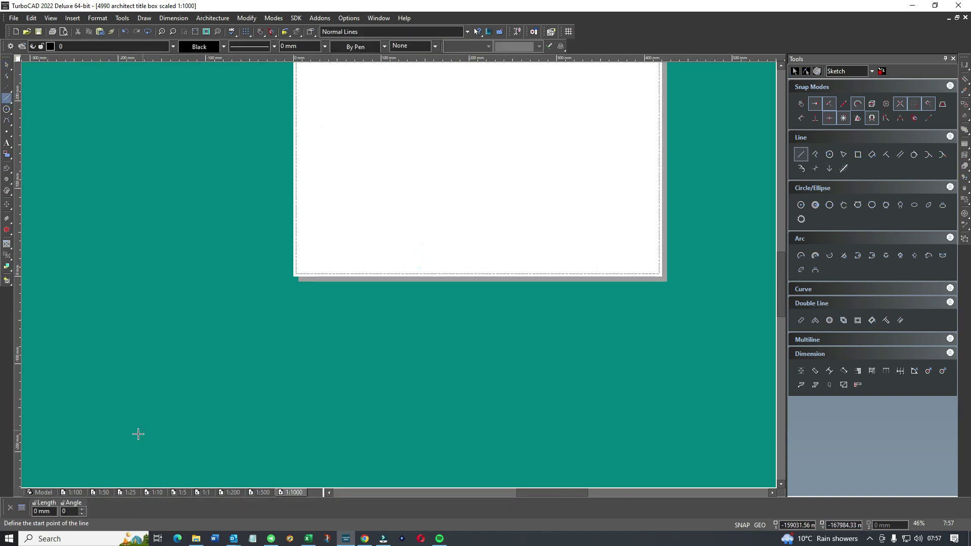
# Step: Bring the 1:1000 title block from Model onto the 1:1000 page's bottom-right
pyautogui.click(53, 493)
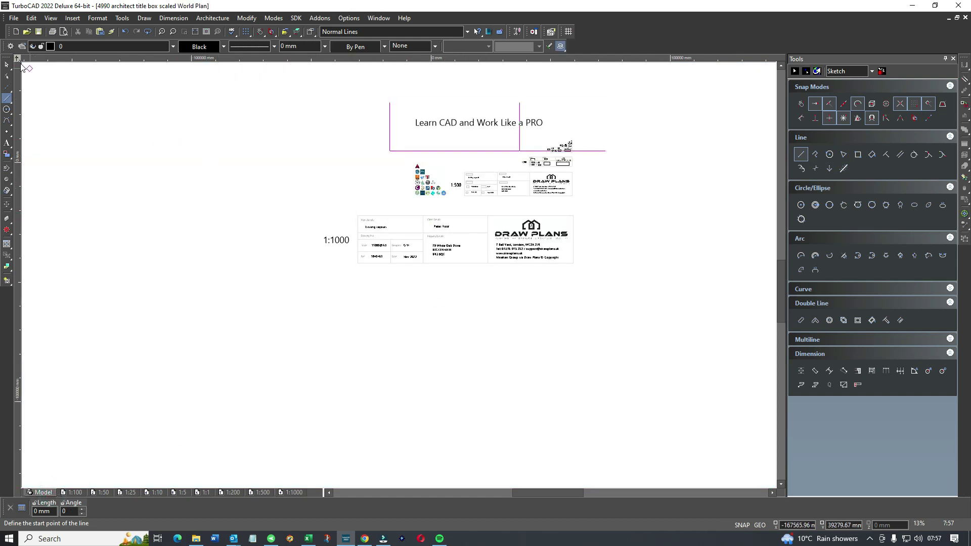
pyautogui.press('Escape')
pyautogui.moveTo(350, 208); pyautogui.dragTo(591, 282)
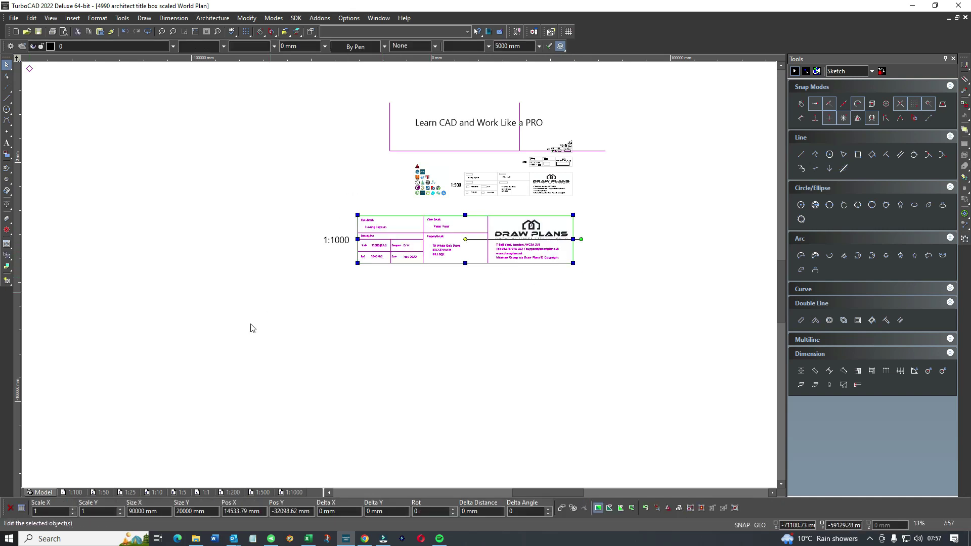
pyautogui.click(294, 492)
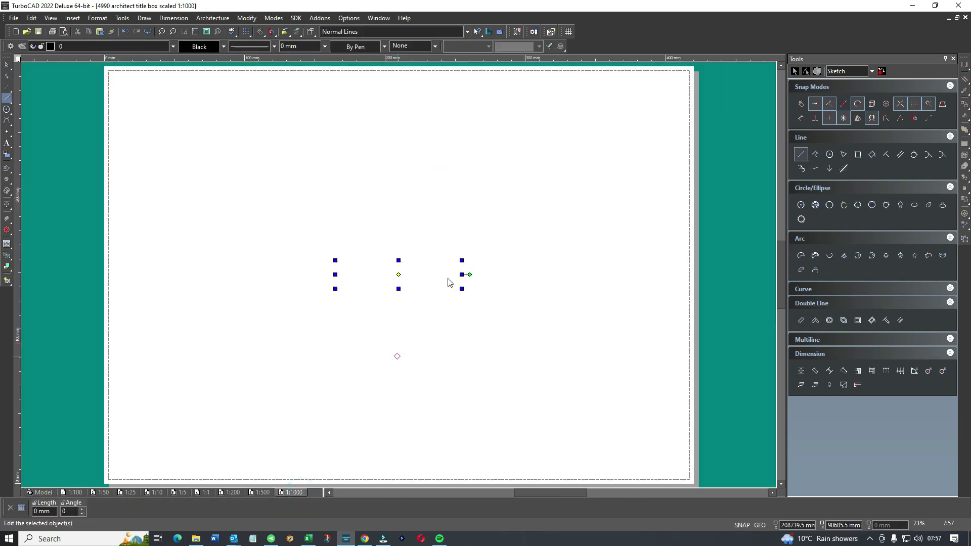
pyautogui.moveTo(450, 284); pyautogui.dragTo(672, 472)
pyautogui.click(637, 410)
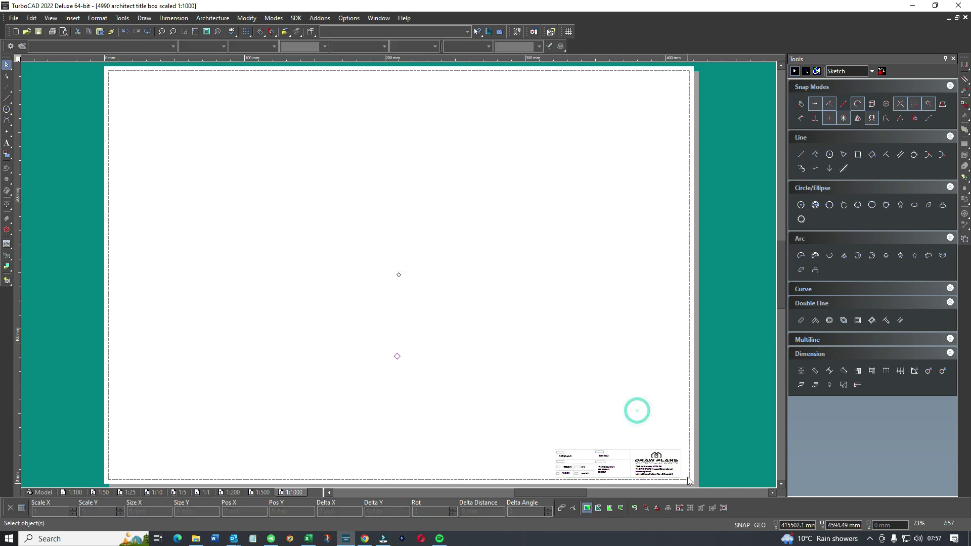
pyautogui.scroll(3, 674, 471)
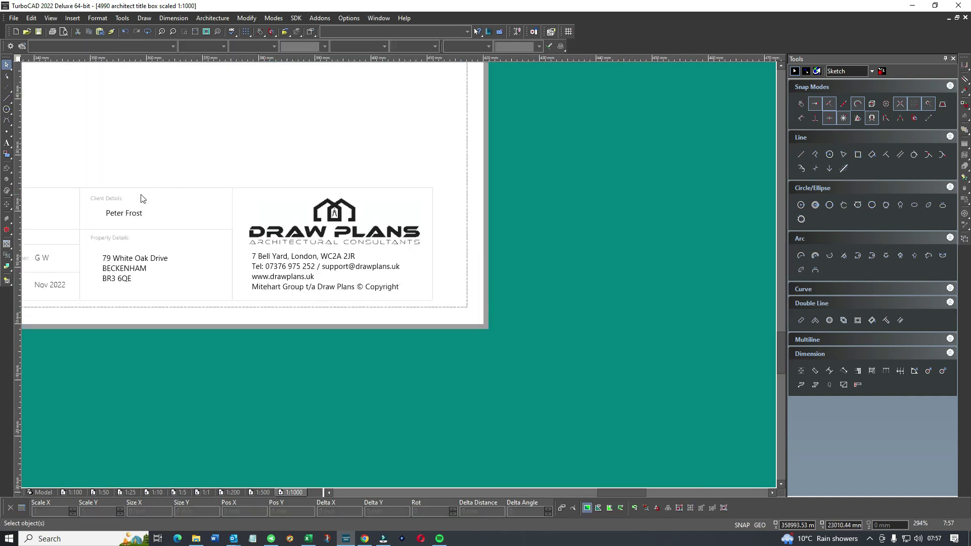
# Step: Nudge the 1:1000 title block into the page border corner, deselect it, and return to Model
pyautogui.scroll(-2, 141, 198)
pyautogui.moveTo(287, 259); pyautogui.dragTo(552, 329)
pyautogui.scroll(2, 556, 331)
pyautogui.moveTo(406, 268); pyautogui.dragTo(425, 271)
pyautogui.scroll(-4, 400, 278)
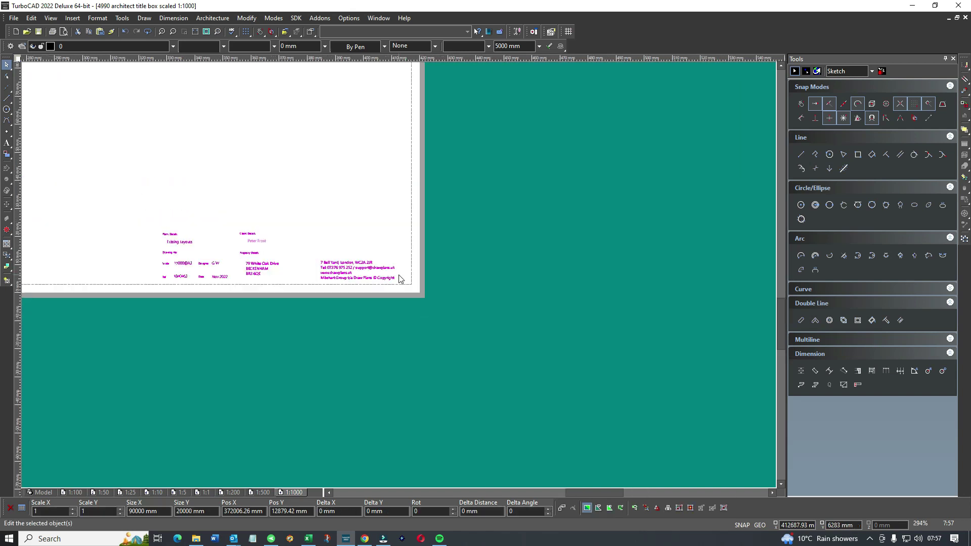
pyautogui.click(351, 171)
pyautogui.click(411, 132)
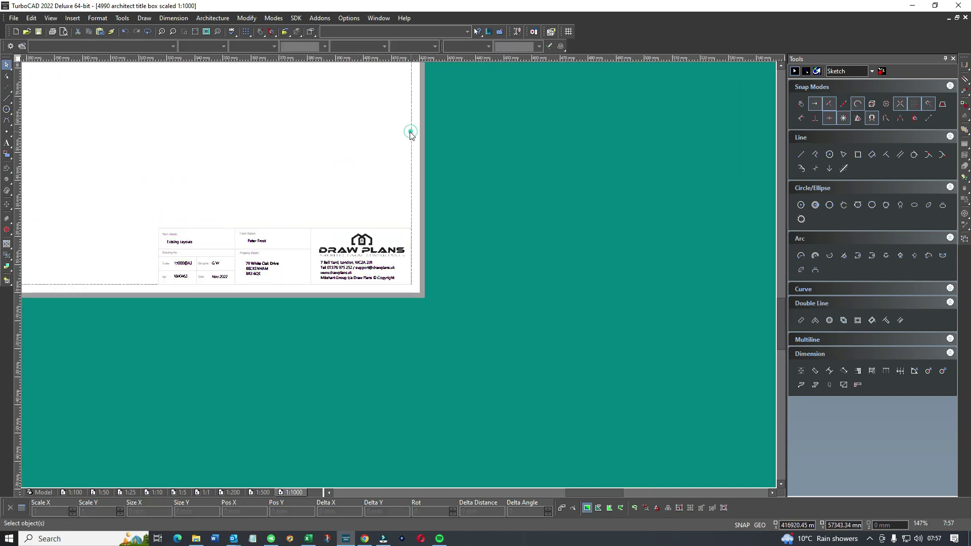
pyautogui.scroll(-2, 278, 243)
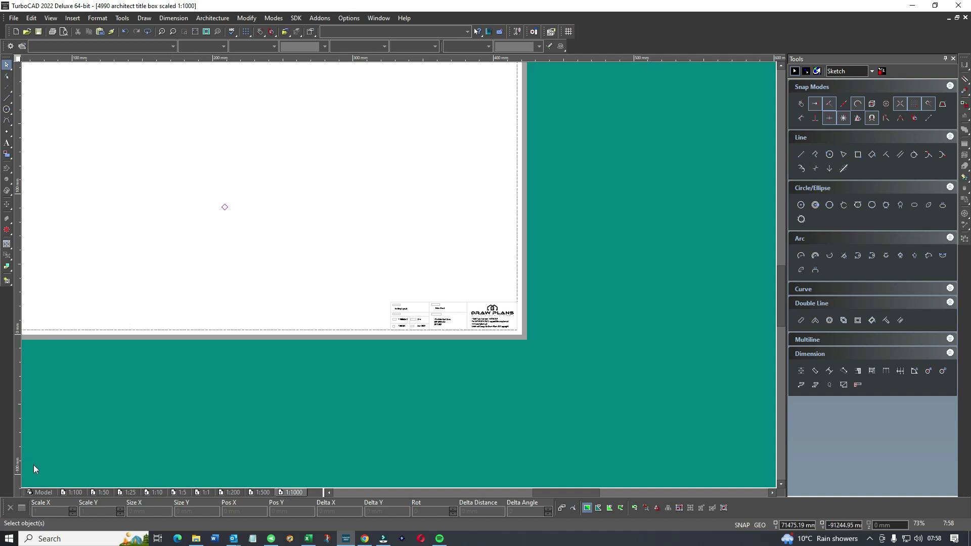
pyautogui.click(44, 492)
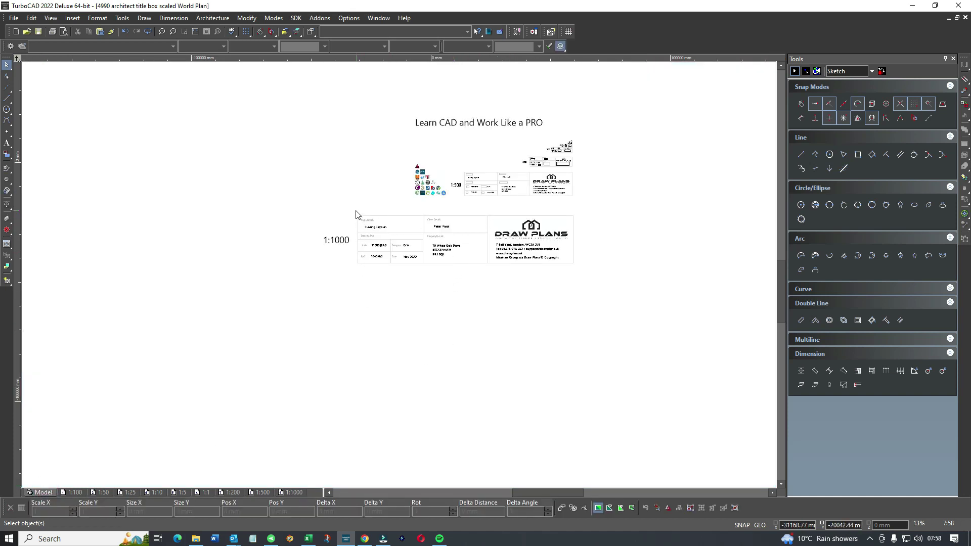
# Step: Copy the 1:1000 title block and label, place the copy below, and move its label left
pyautogui.moveTo(302, 202); pyautogui.dragTo(591, 295)
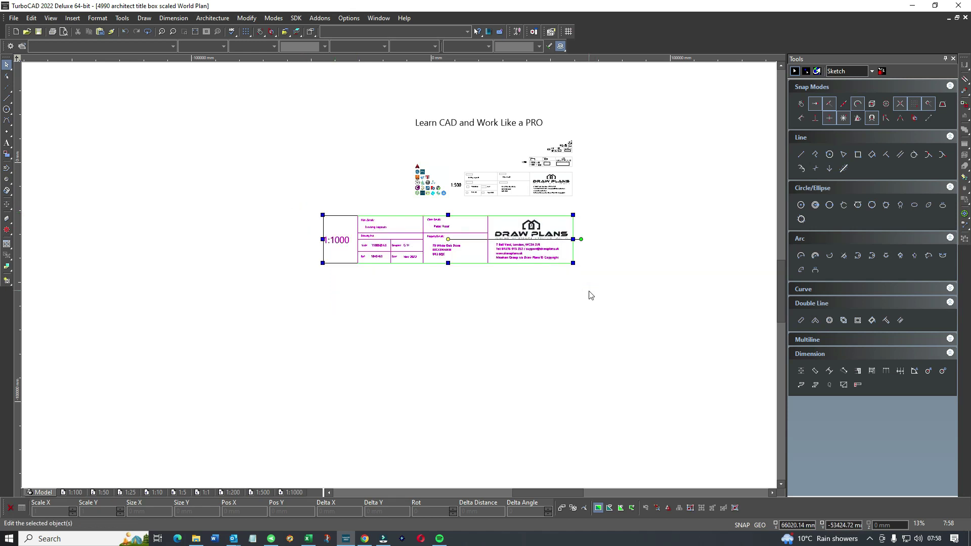
pyautogui.click(588, 293)
pyautogui.click(318, 321)
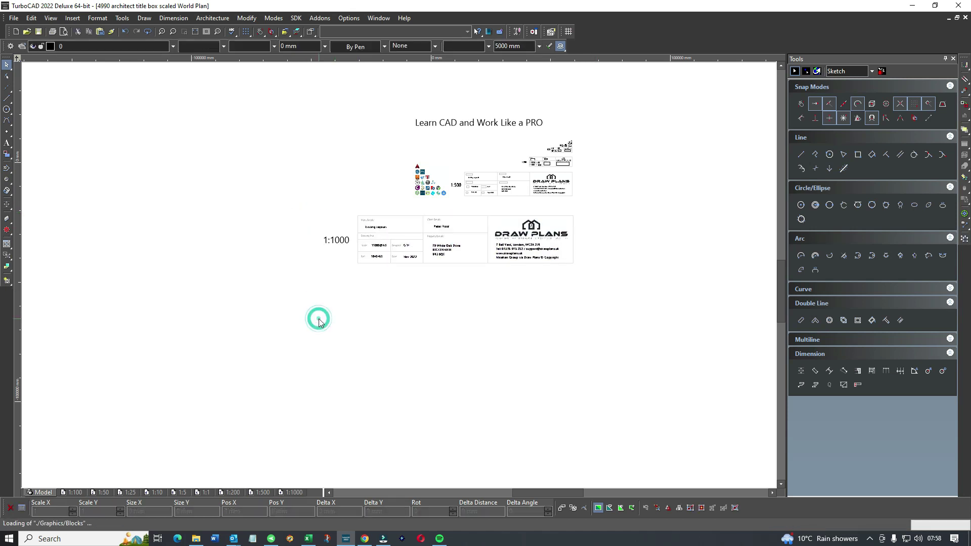
pyautogui.moveTo(516, 288); pyautogui.dragTo(617, 306)
pyautogui.click(326, 309)
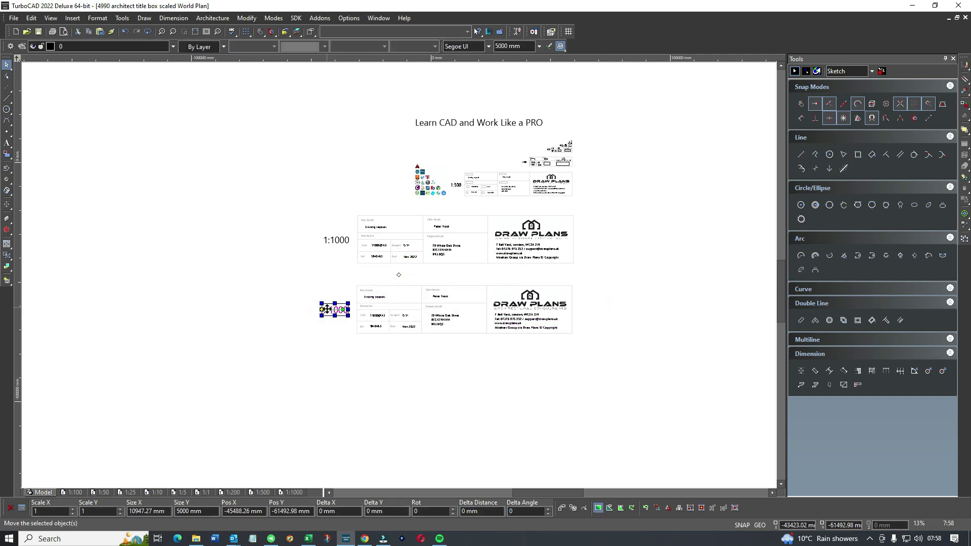
pyautogui.moveTo(326, 309); pyautogui.dragTo(236, 256)
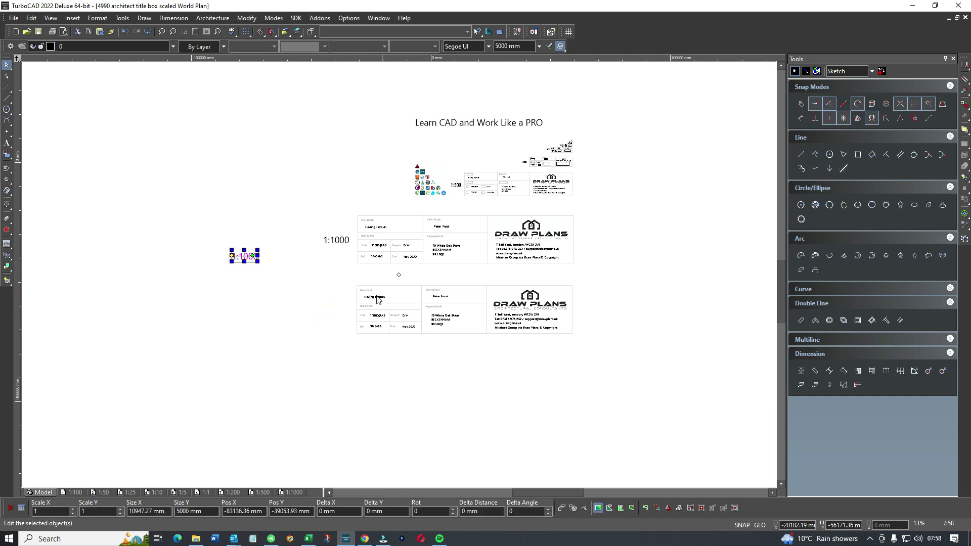
# Step: Set the lower copy's Size X width to 180000 mm
pyautogui.moveTo(331, 281); pyautogui.dragTo(602, 354)
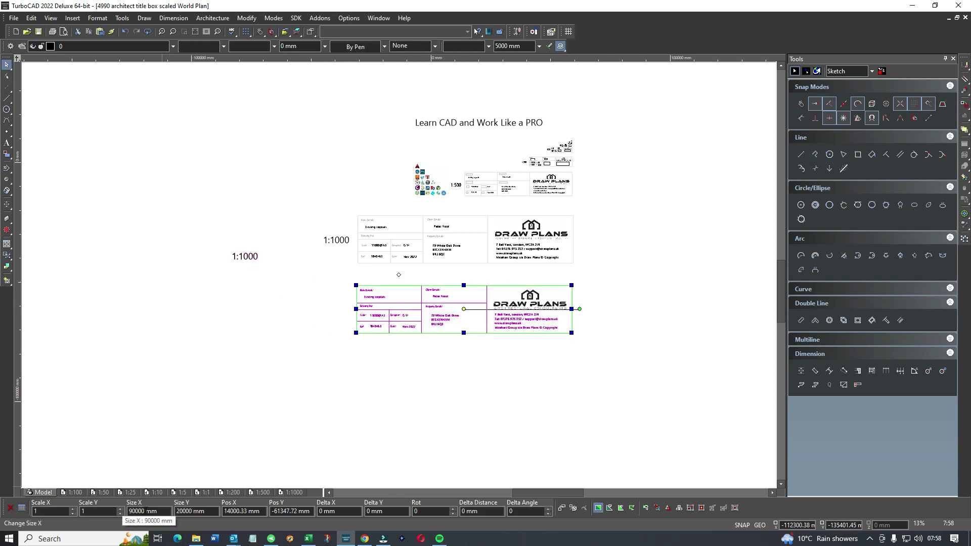
pyautogui.doubleClick(162, 511)
pyautogui.write('180')
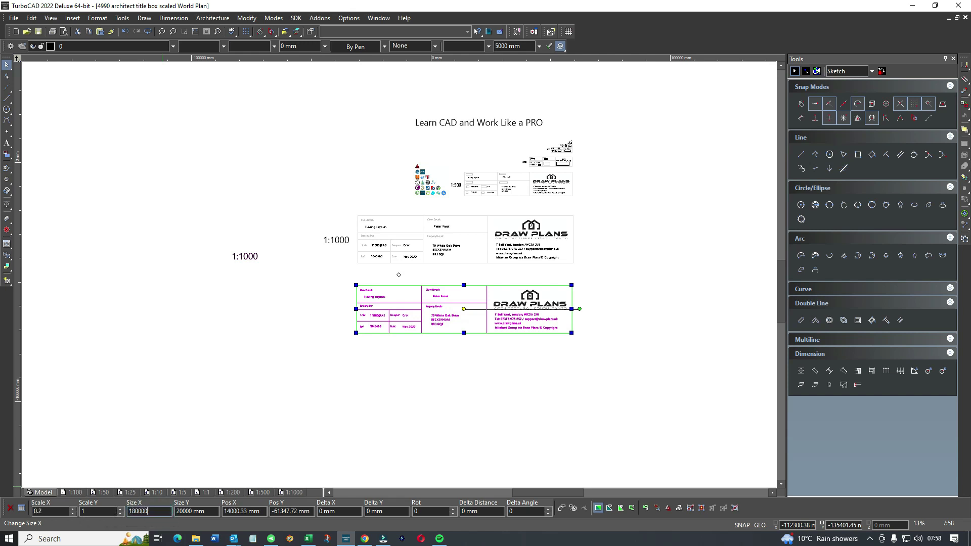
pyautogui.press('Tab')
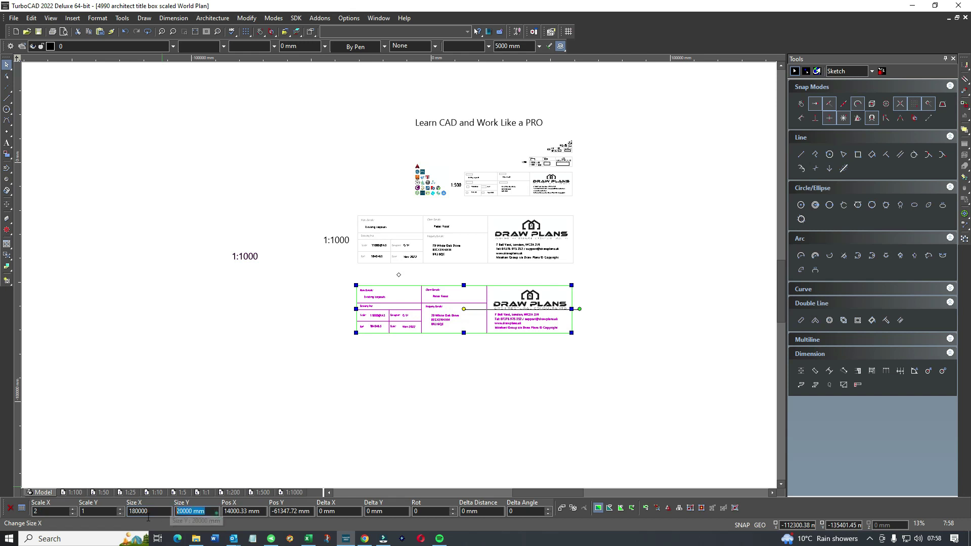
# Step: Set the copy's Size Y to 40000 mm and shift the enlarged block down and left
pyautogui.write('40')
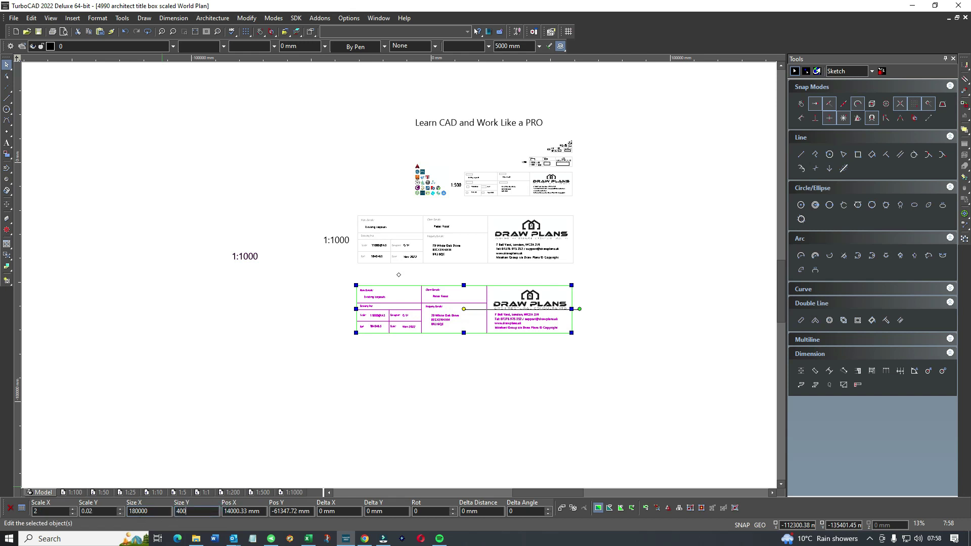
pyautogui.press('Return')
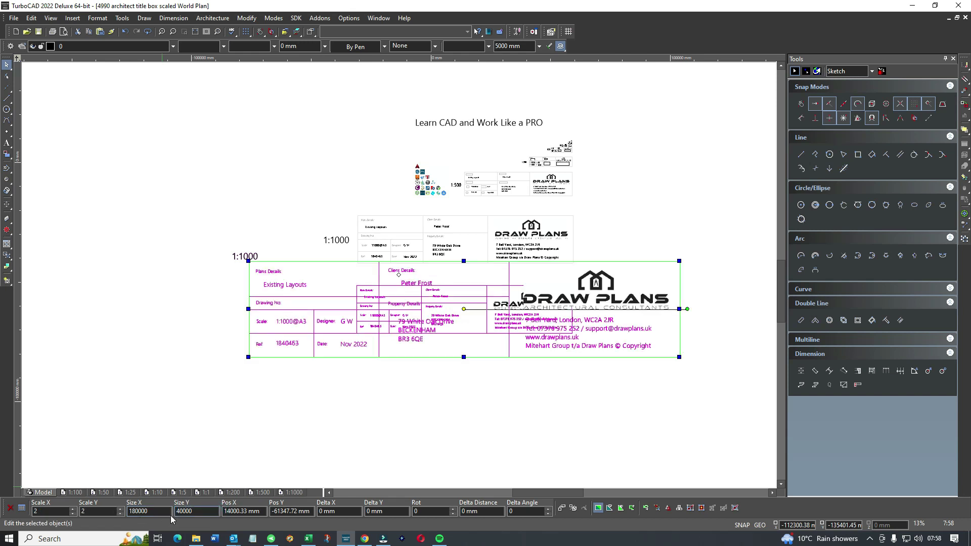
pyautogui.moveTo(662, 281); pyautogui.dragTo(568, 306)
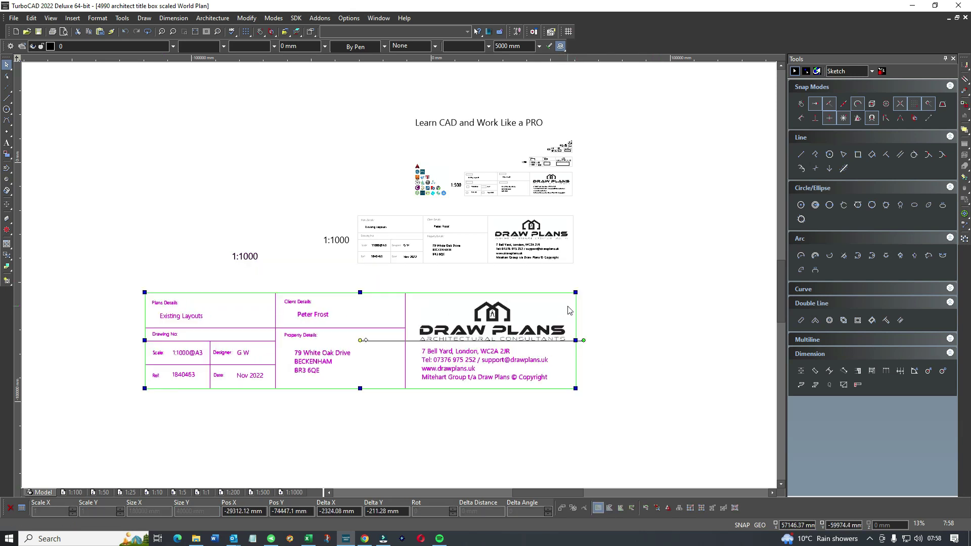
# Step: Move the copied label beside the enlarged block and change its text to 1:2000
pyautogui.click(244, 256)
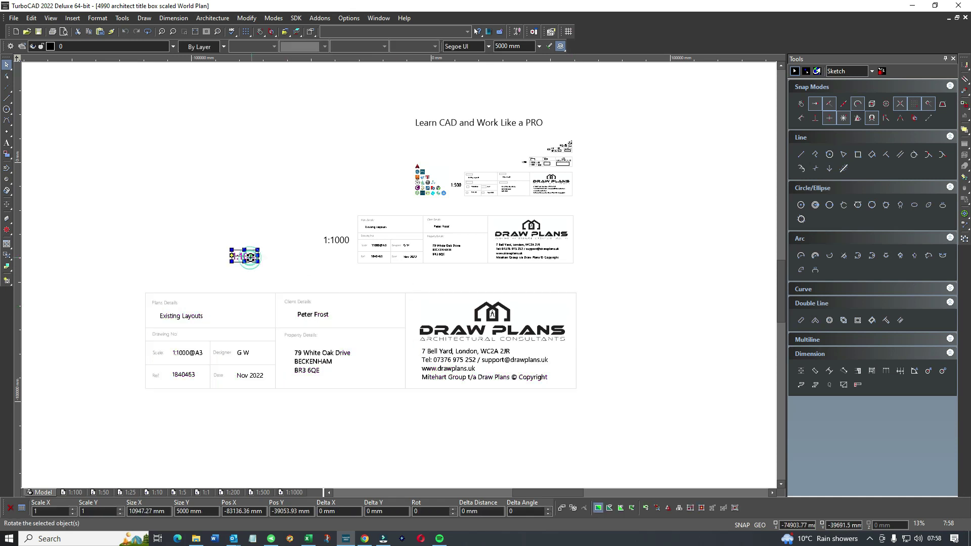
pyautogui.moveTo(110, 290); pyautogui.dragTo(103, 343)
pyautogui.click(102, 339)
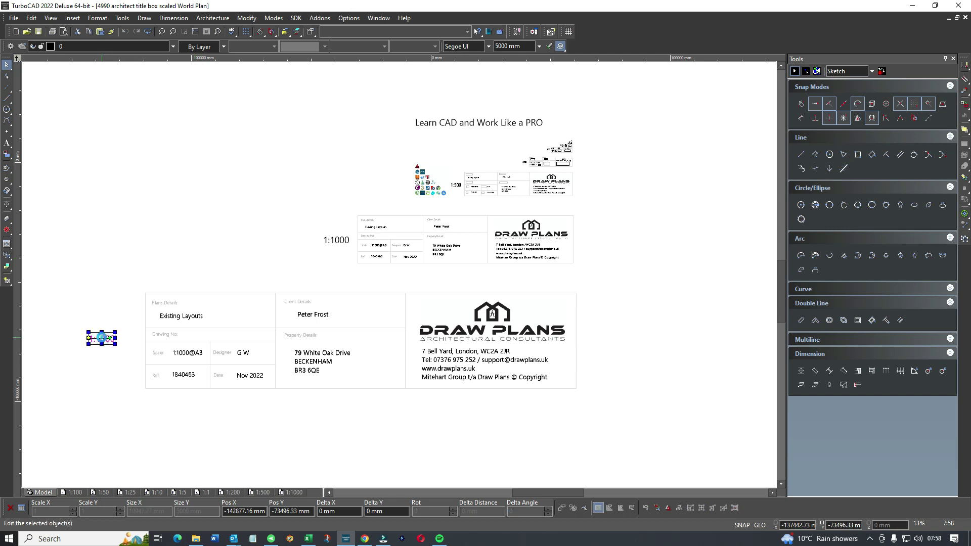
pyautogui.doubleClick(103, 338)
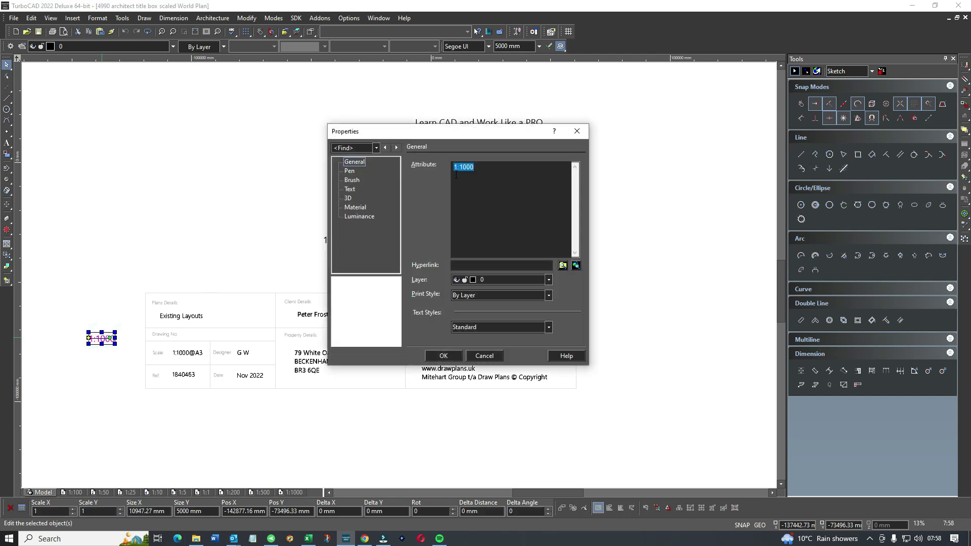
pyautogui.click(459, 166)
pyautogui.moveTo(459, 167); pyautogui.dragTo(497, 169)
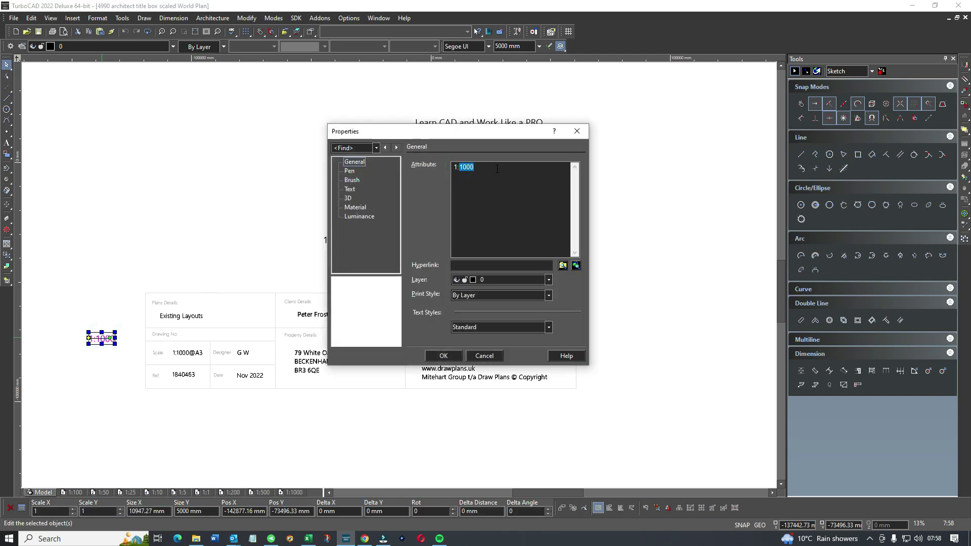
pyautogui.write('2')
pyautogui.click(434, 354)
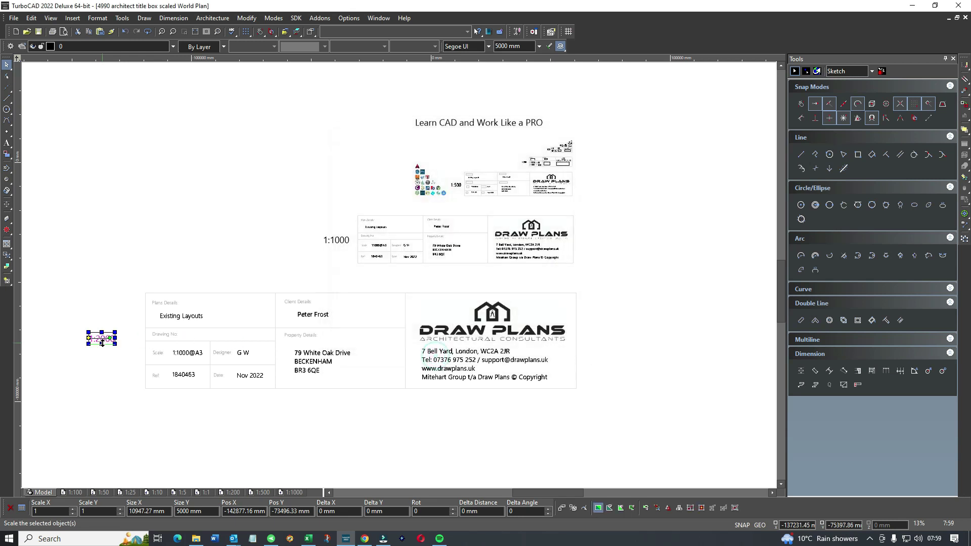
# Step: Set the 1:2000 label's font size to 10000 mm and shift it left
pyautogui.click(516, 48)
pyautogui.moveTo(515, 48); pyautogui.dragTo(524, 48)
pyautogui.write('1')
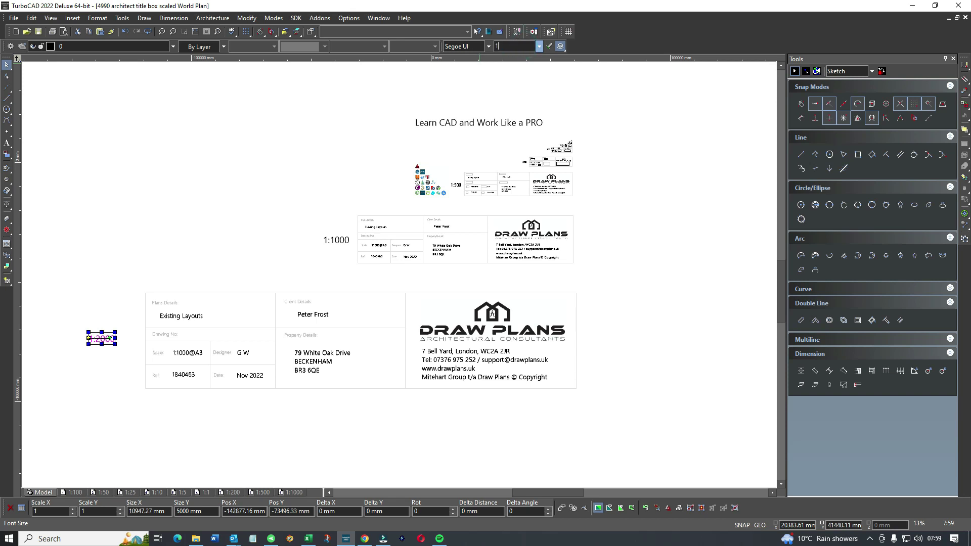
pyautogui.write('0000')
pyautogui.press('Return')
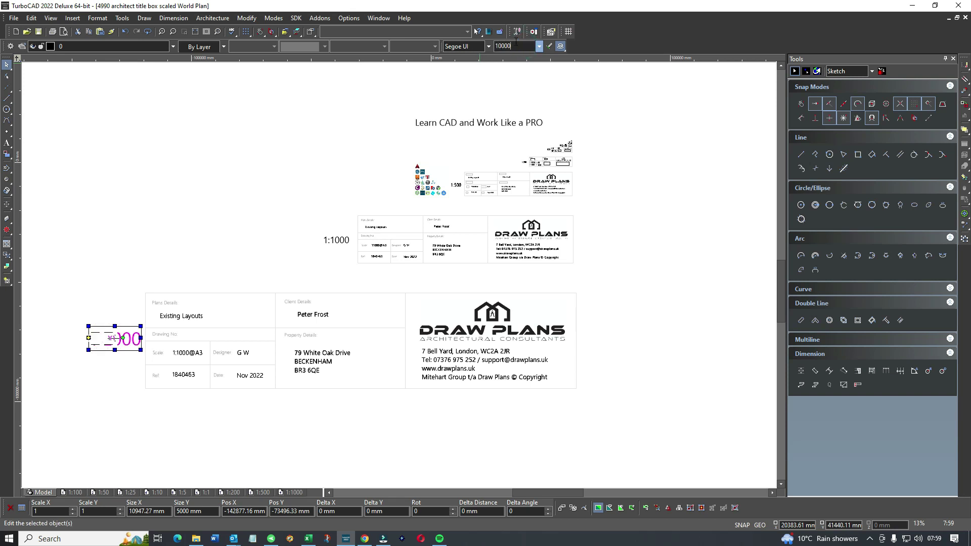
pyautogui.moveTo(131, 332); pyautogui.dragTo(107, 335)
pyautogui.click(126, 385)
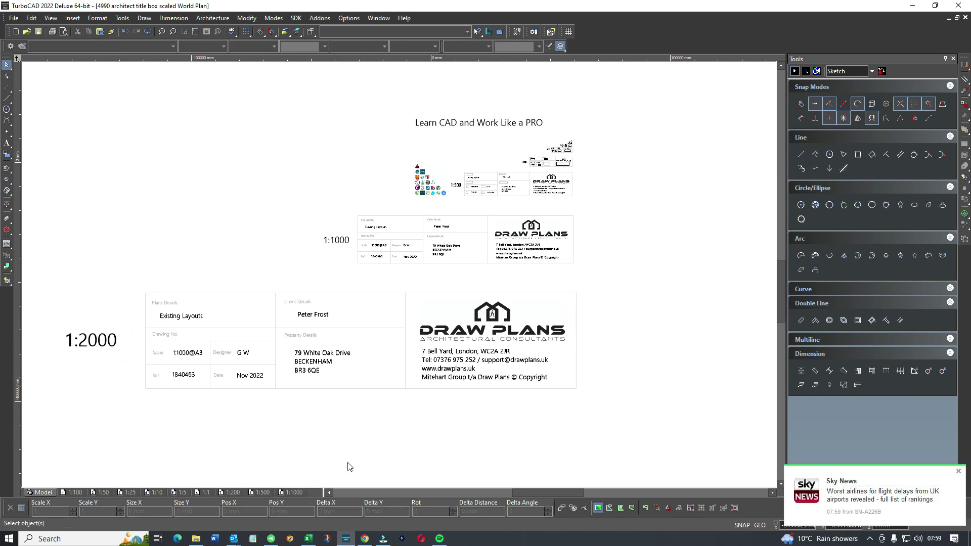
# Step: Duplicate the 1:1000 layout and open the '1:1000 1' copy's workspace settings
pyautogui.rightClick(295, 491)
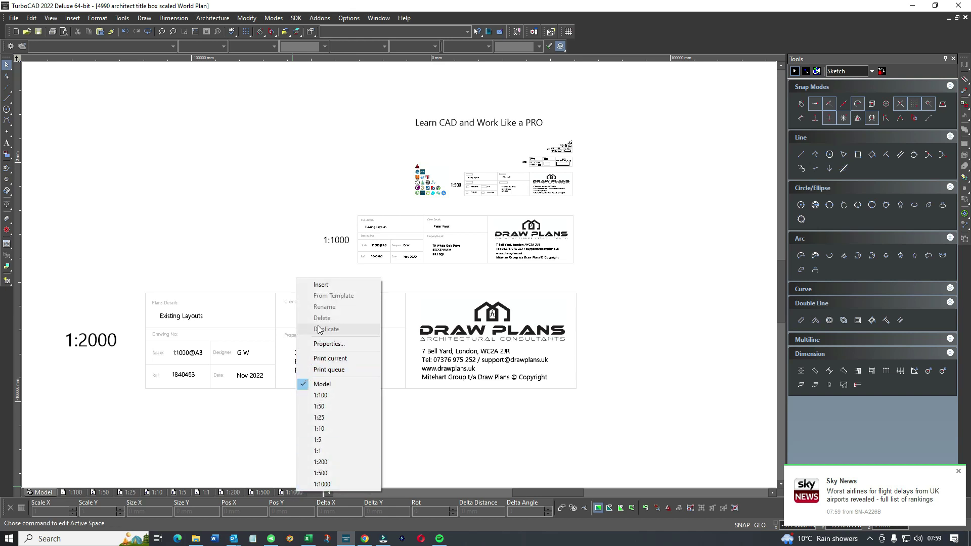
pyautogui.click(421, 424)
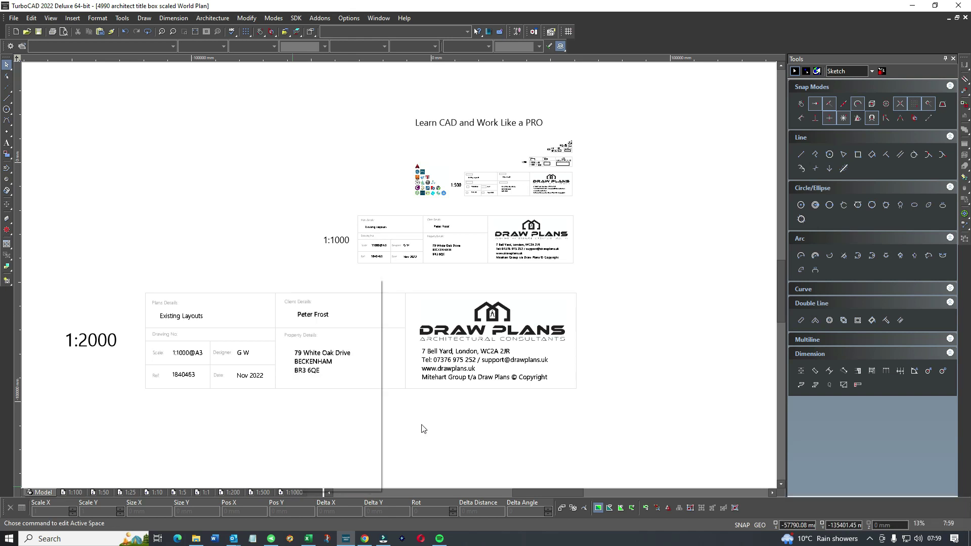
pyautogui.click(293, 492)
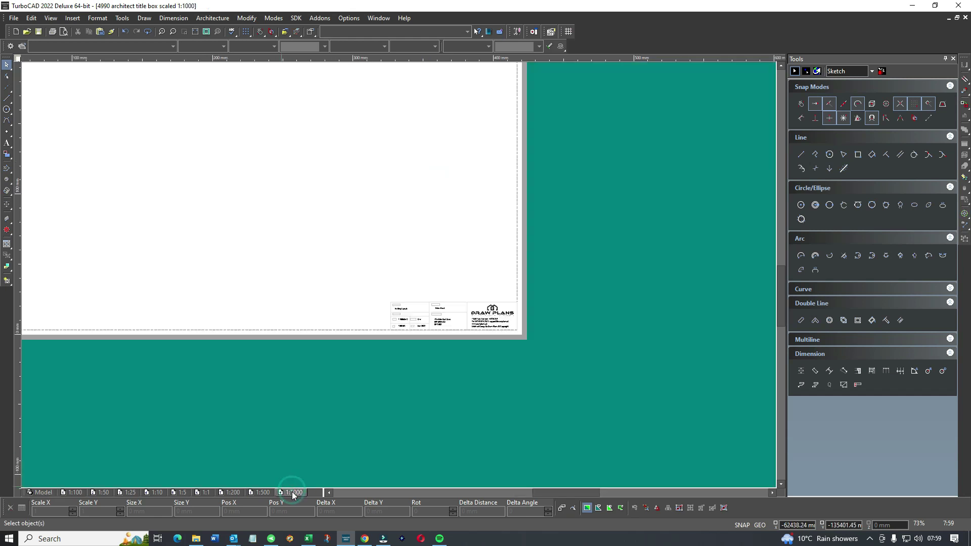
pyautogui.rightClick(292, 491)
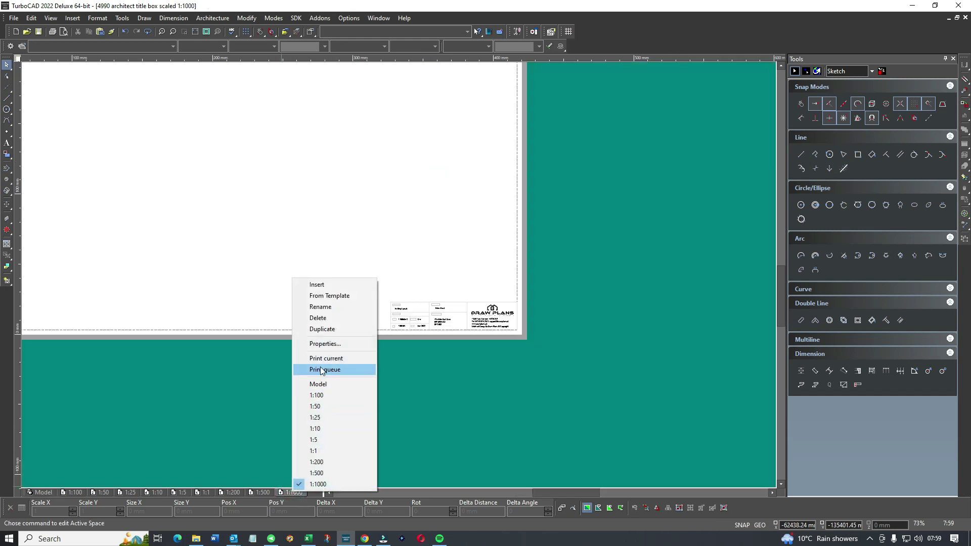
pyautogui.click(320, 329)
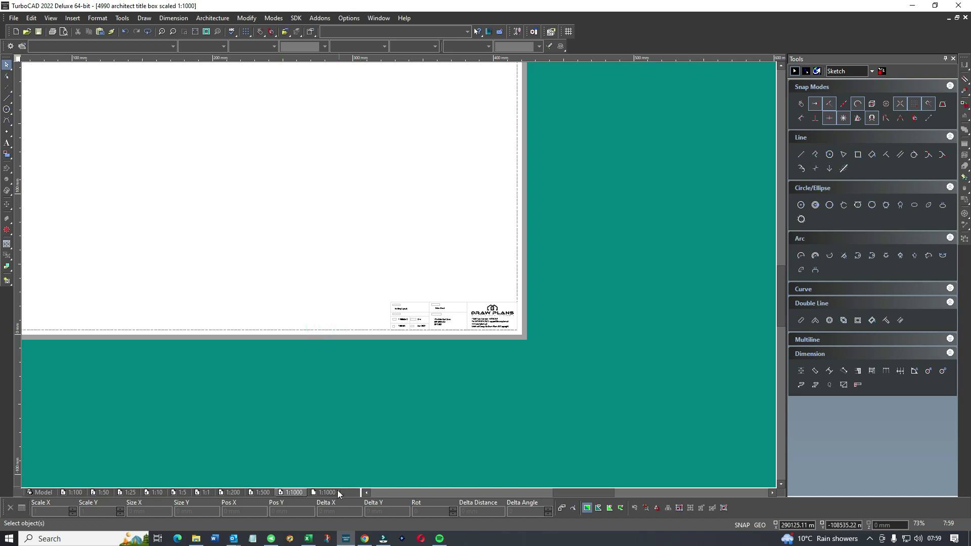
pyautogui.rightClick(327, 492)
pyautogui.click(336, 485)
pyautogui.rightClick(326, 495)
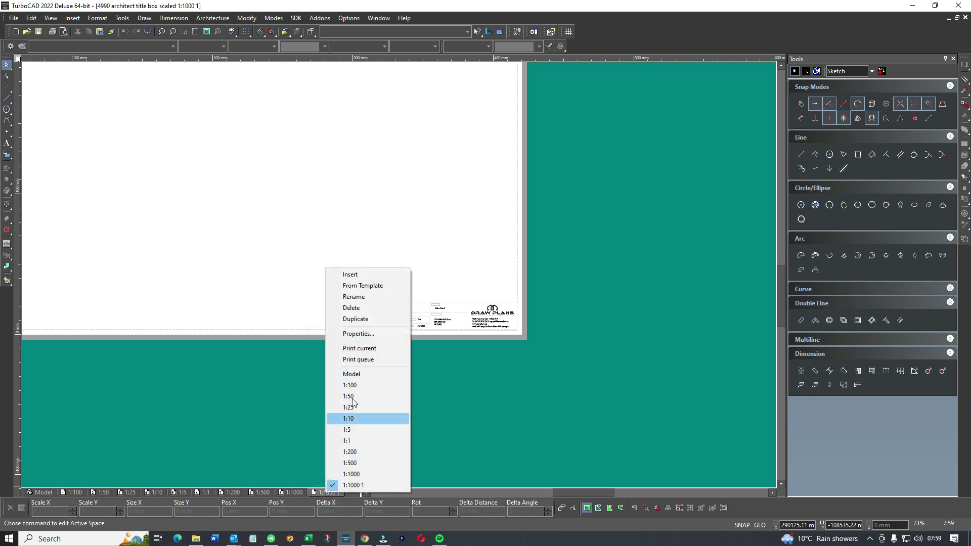
pyautogui.click(351, 330)
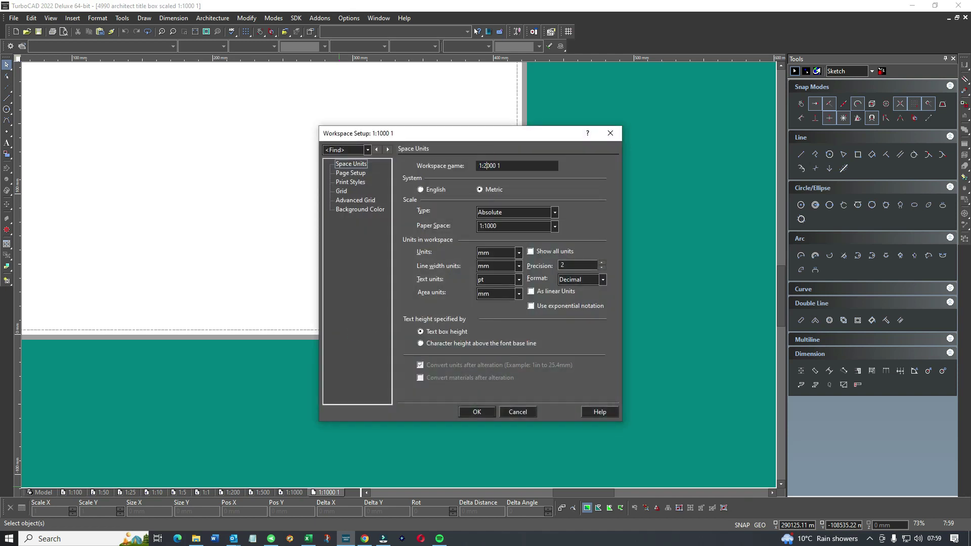
# Step: Rename the copied layout 1:2000 and set its paper-space scale to 1:2000
pyautogui.moveTo(495, 166); pyautogui.dragTo(513, 167)
pyautogui.click(554, 227)
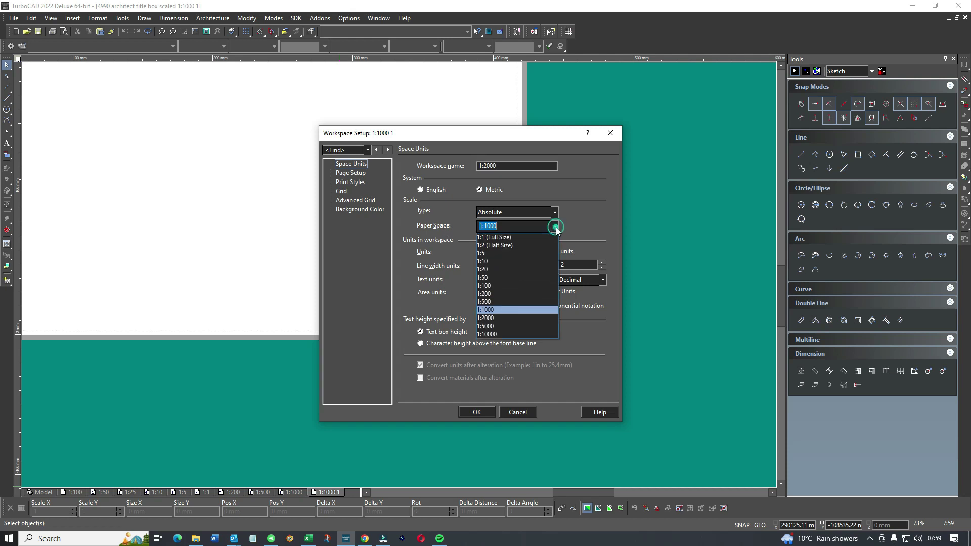
pyautogui.click(486, 318)
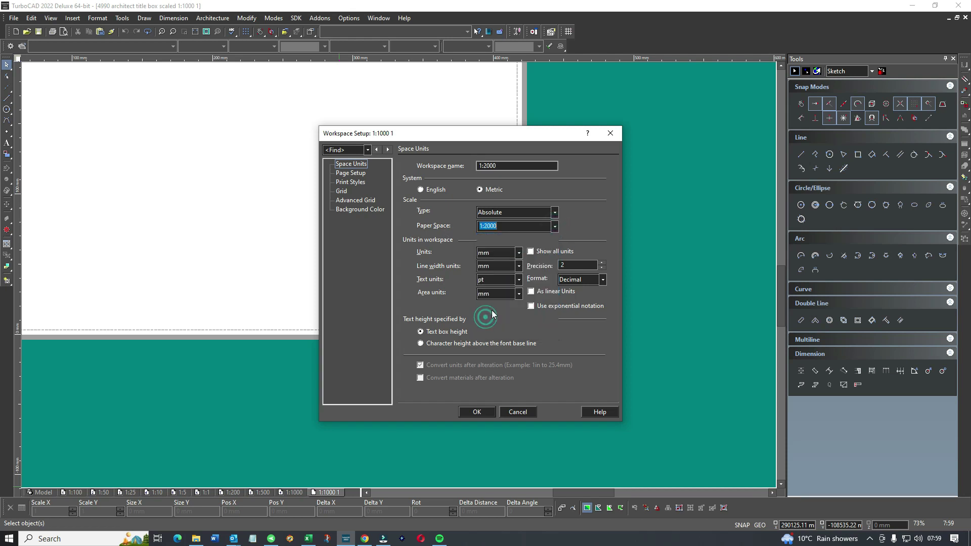
pyautogui.click(478, 411)
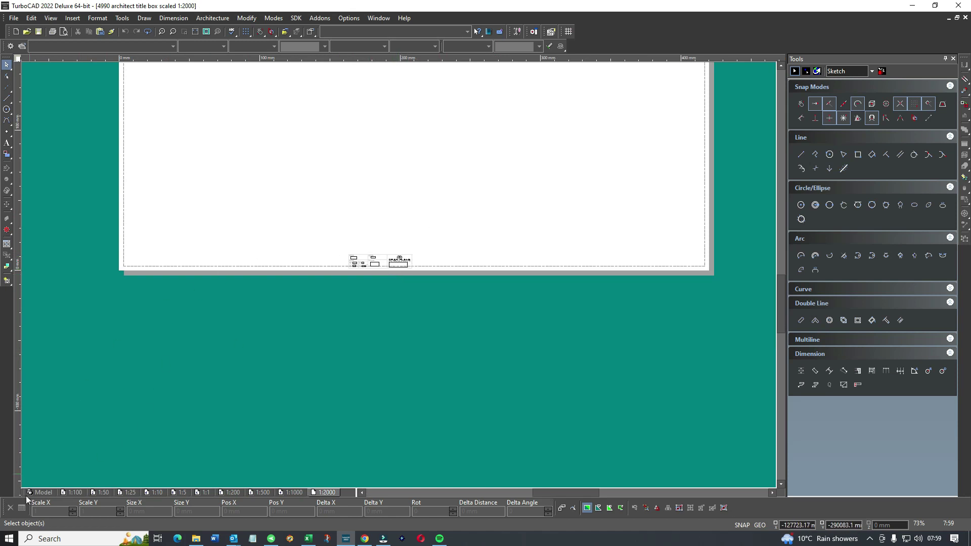
# Step: Copy the 1:2000 title box from Model and place it at the 1:2000 sheet's bottom-right
pyautogui.click(42, 492)
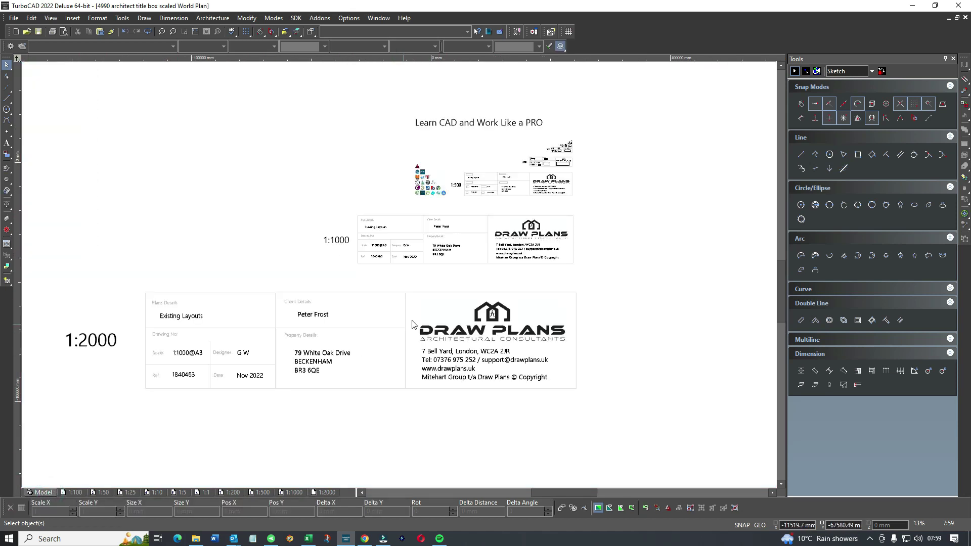
pyautogui.scroll(-3, 381, 296)
pyautogui.moveTo(399, 249); pyautogui.dragTo(628, 309)
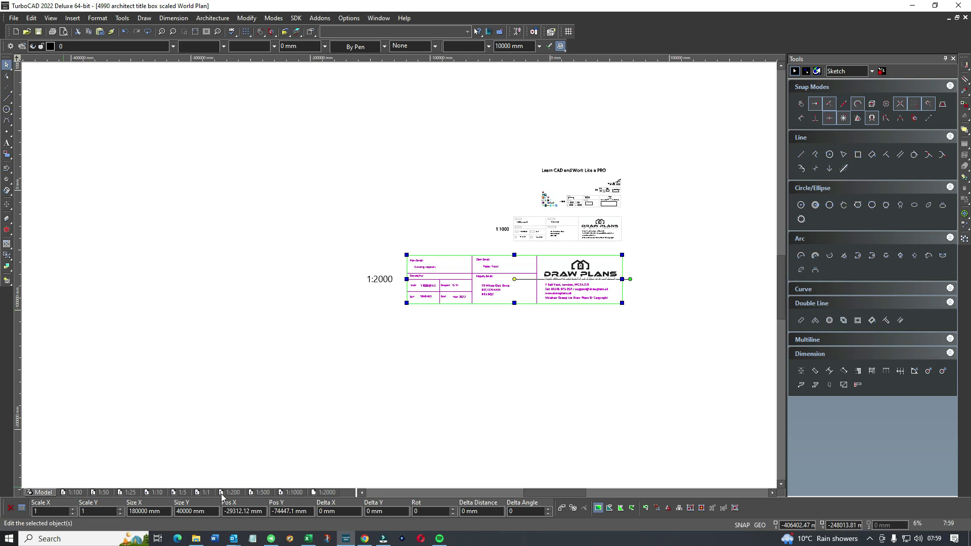
pyautogui.click(328, 492)
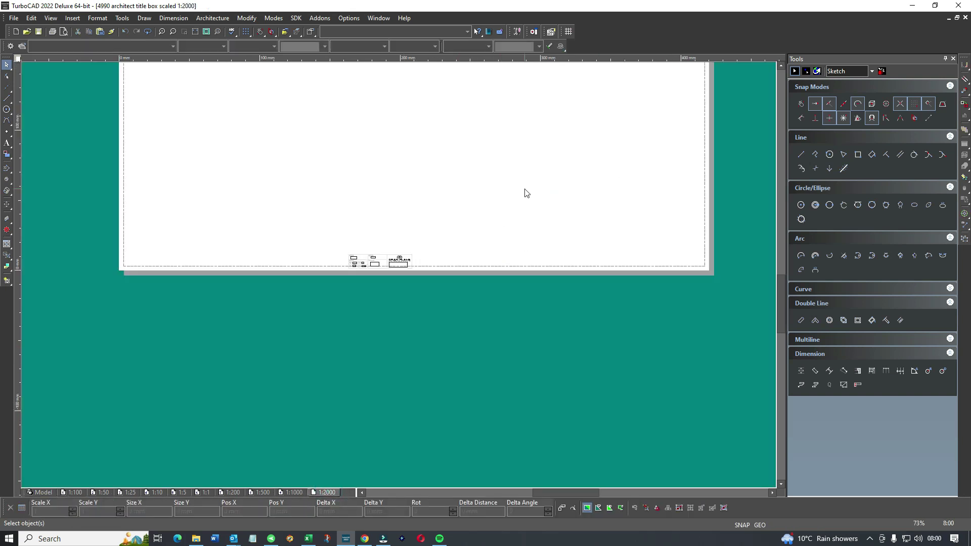
pyautogui.click(436, 279)
pyautogui.moveTo(451, 282); pyautogui.dragTo(693, 256)
pyautogui.scroll(2, 400, 279)
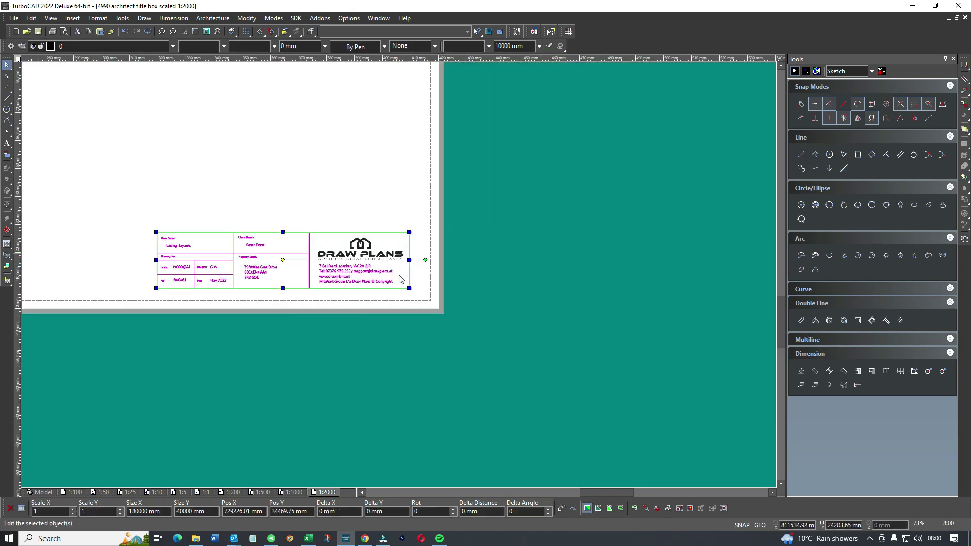
pyautogui.scroll(3, 399, 279)
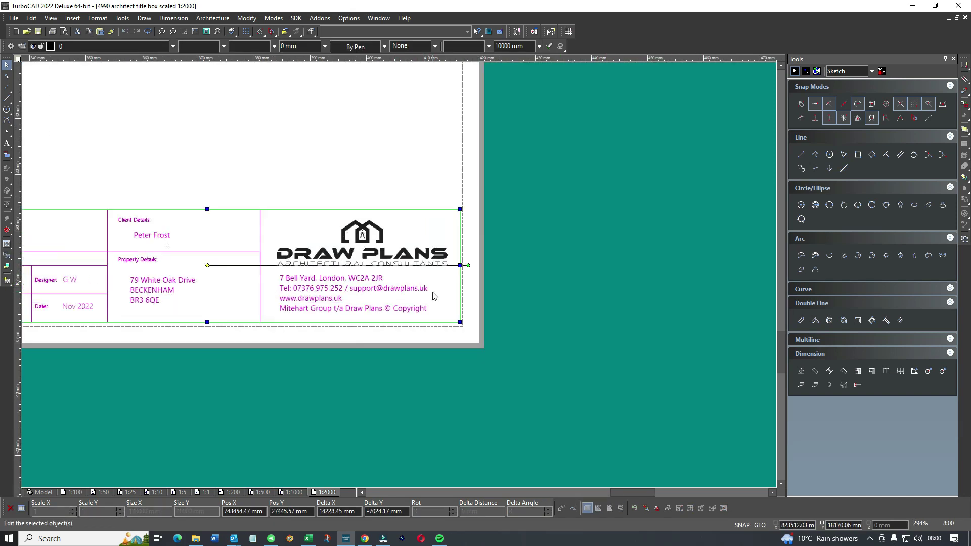
pyautogui.scroll(-5, 433, 295)
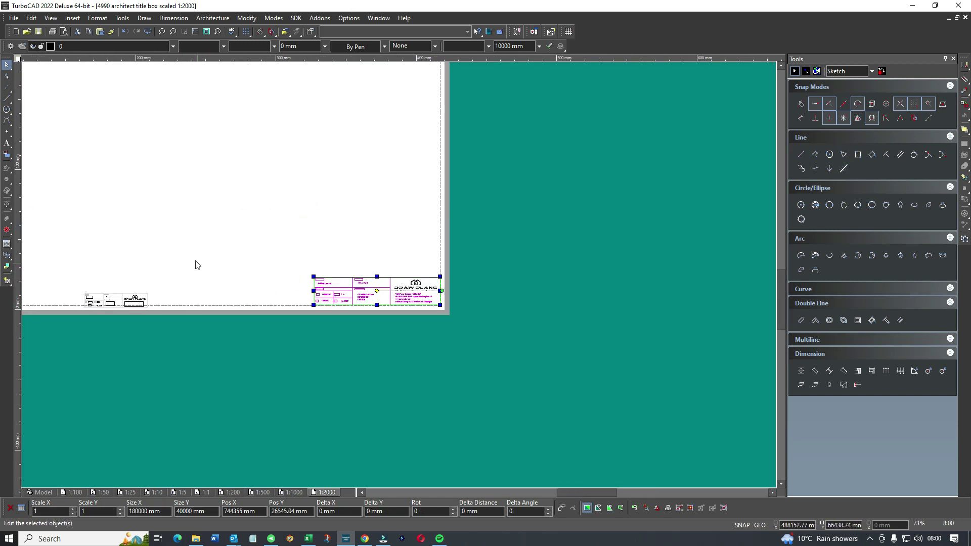
pyautogui.scroll(-3, 401, 279)
# Step: Delete the leftover small title box at the sheet bottom
pyautogui.click(453, 250)
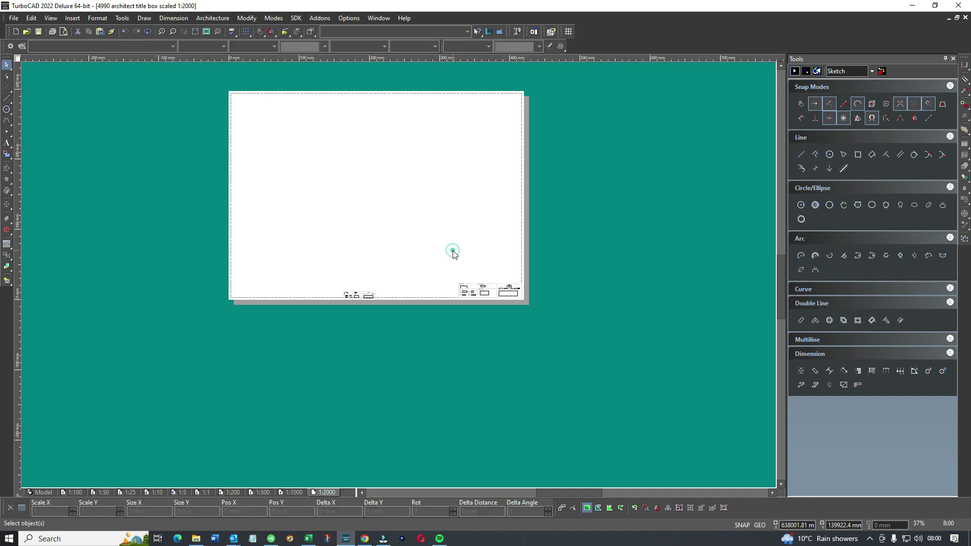
pyautogui.moveTo(325, 275); pyautogui.dragTo(383, 302)
pyautogui.press('Delete')
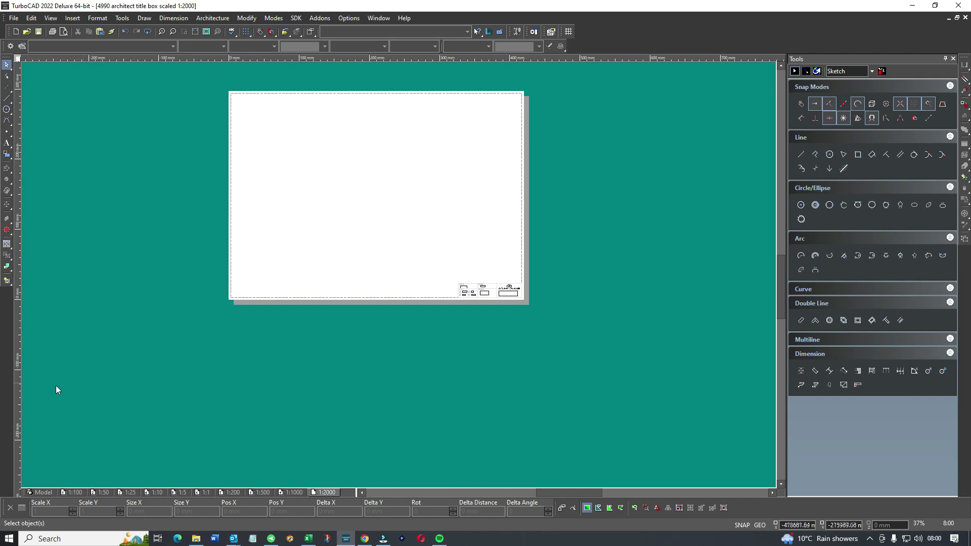
# Step: In Model space, zoom around to review the stacked 1:500, 1:1000 and 1:2000 title blocks
pyautogui.click(39, 492)
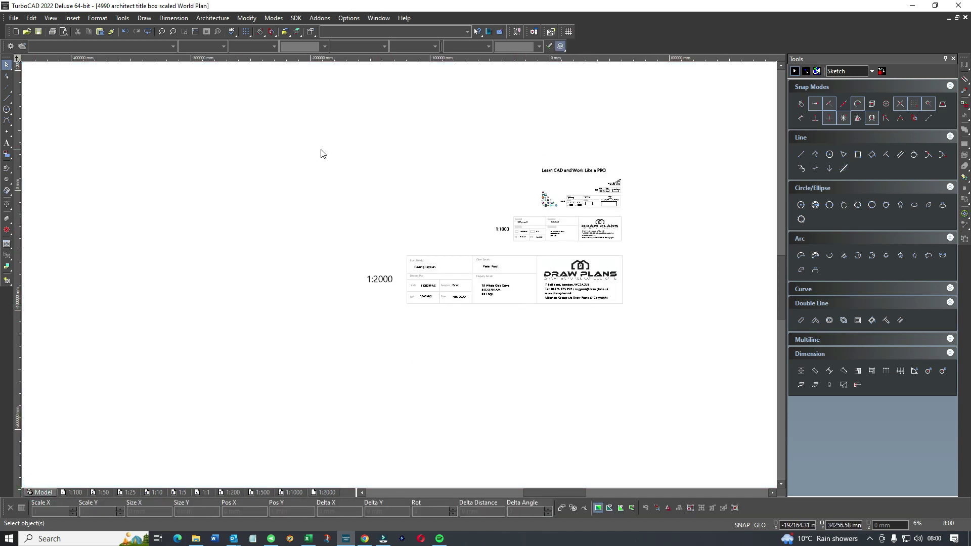
pyautogui.scroll(2, 602, 196)
pyautogui.scroll(2, 400, 280)
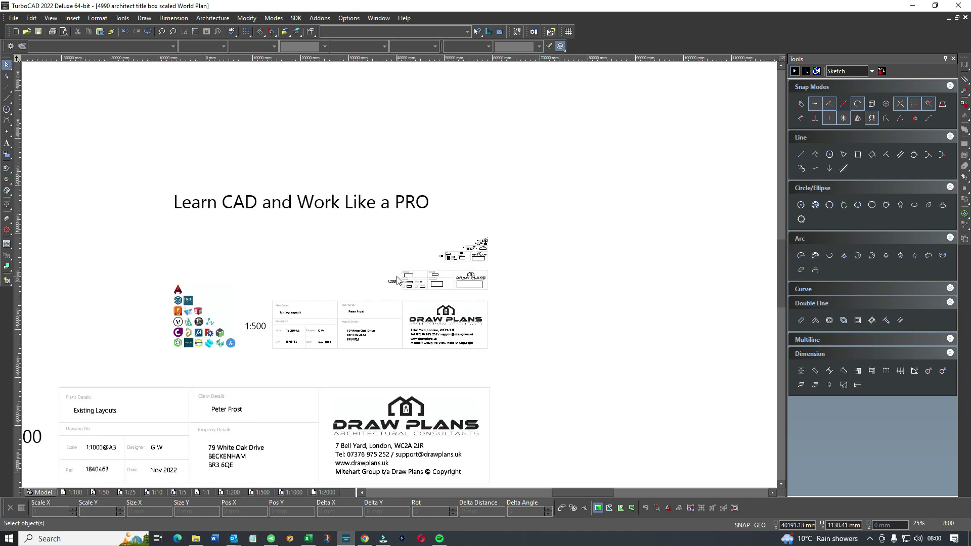
pyautogui.scroll(-2, 385, 283)
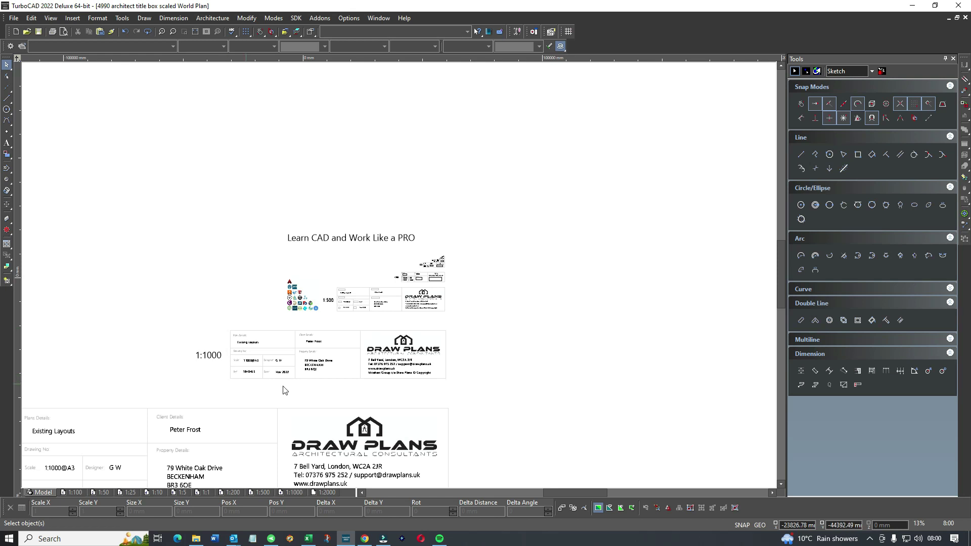
pyautogui.scroll(-2, 389, 279)
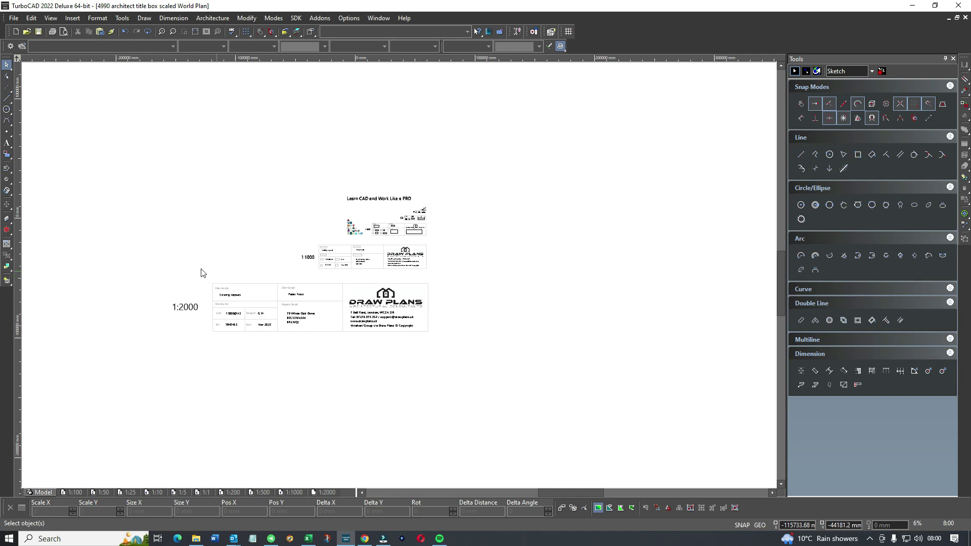
pyautogui.scroll(2, 380, 227)
pyautogui.scroll(3, 380, 228)
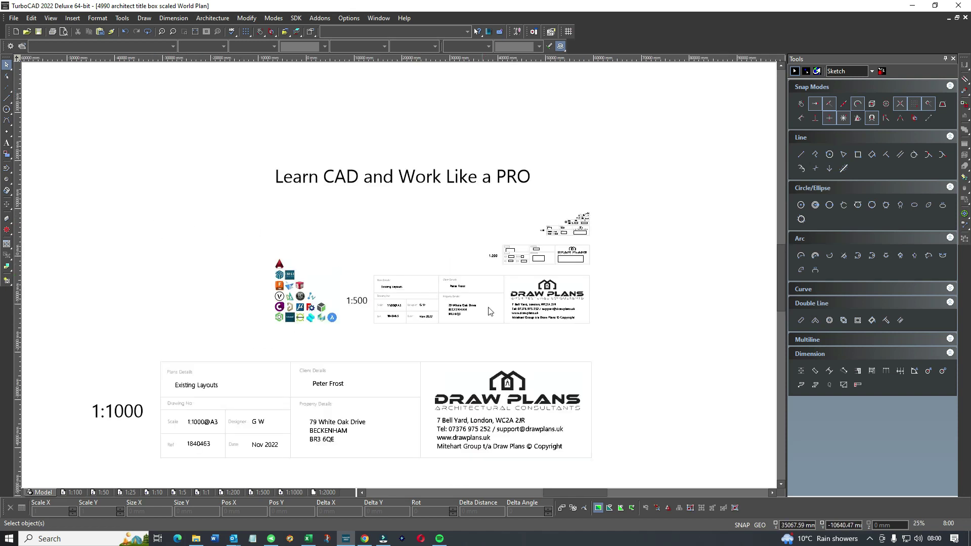
pyautogui.scroll(-2, 272, 281)
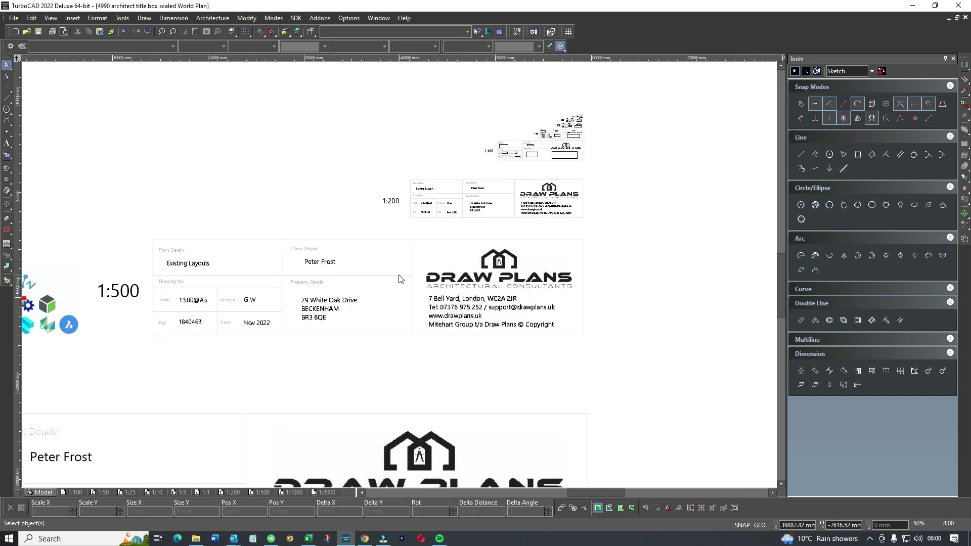
pyautogui.scroll(-1, 399, 278)
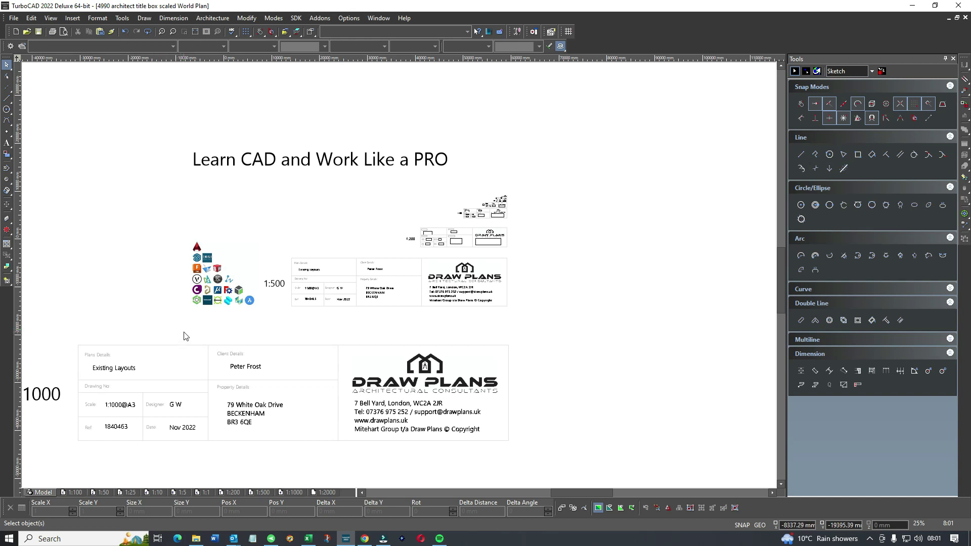
pyautogui.scroll(-3, 178, 331)
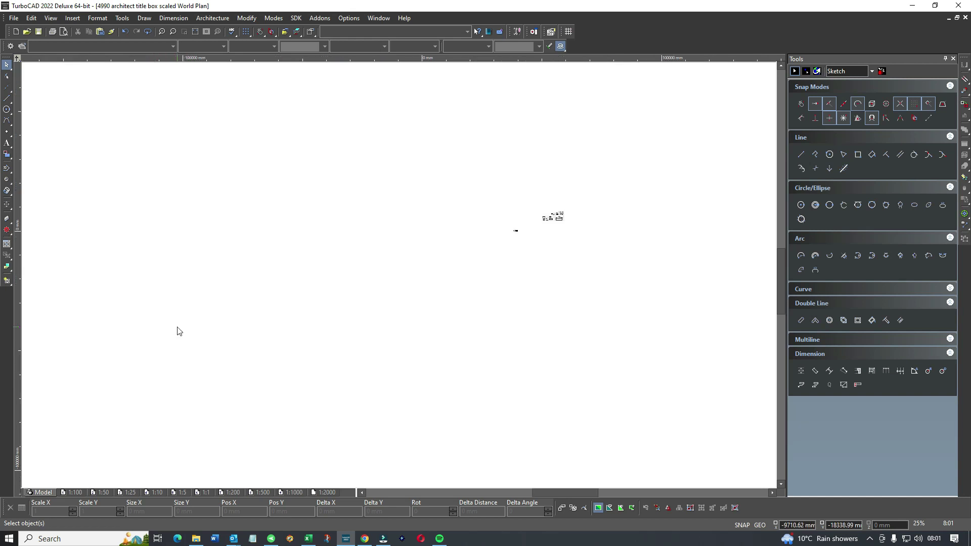
pyautogui.scroll(-1, 397, 278)
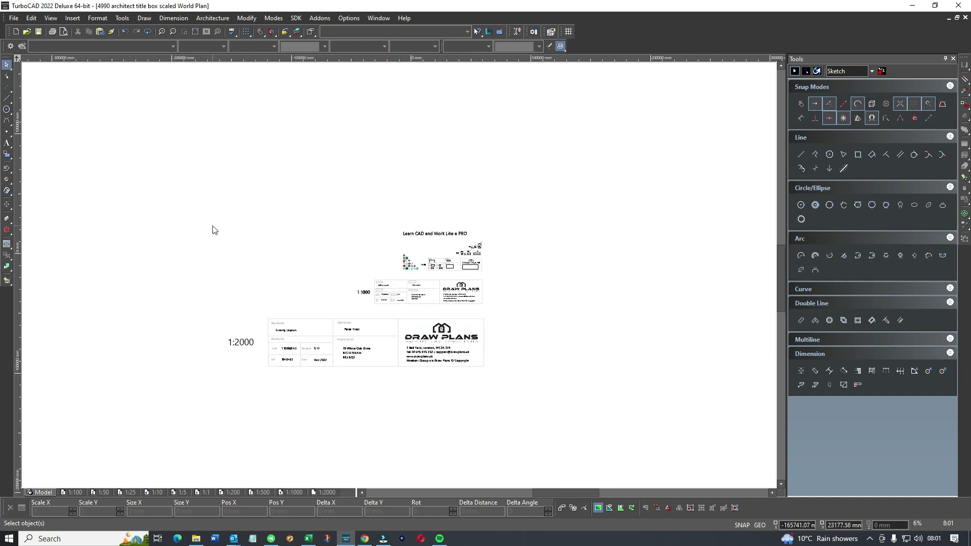
pyautogui.scroll(1, 447, 276)
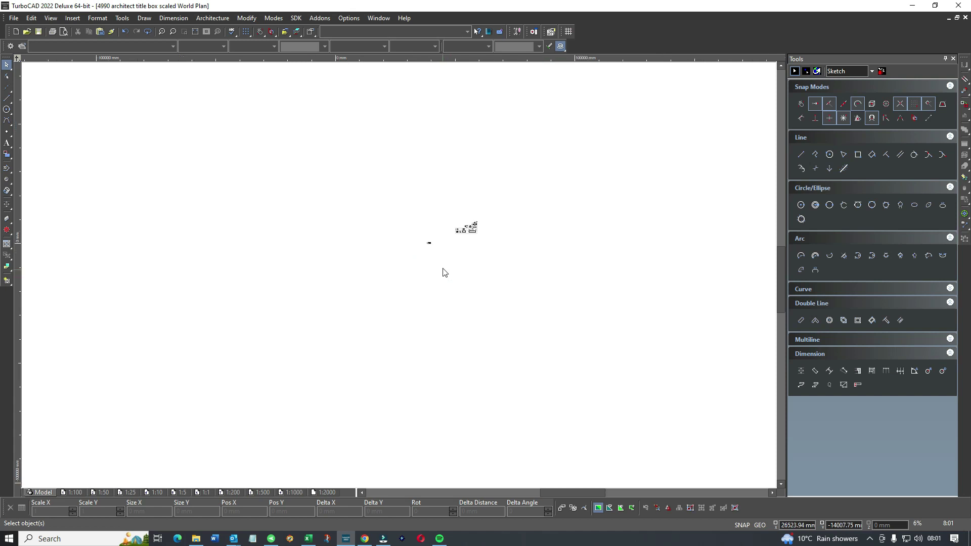
pyautogui.scroll(1, 400, 278)
pyautogui.scroll(-1, 400, 278)
pyautogui.scroll(1, 400, 277)
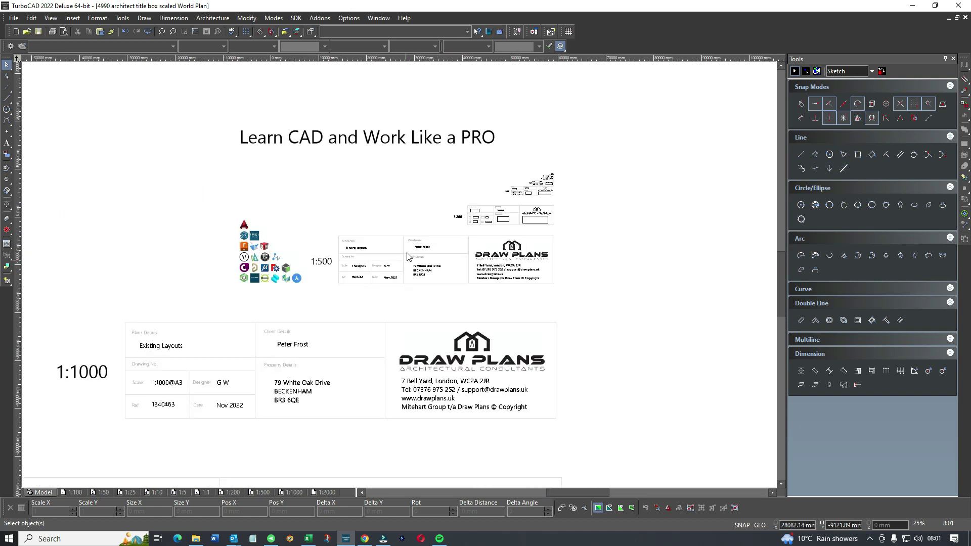